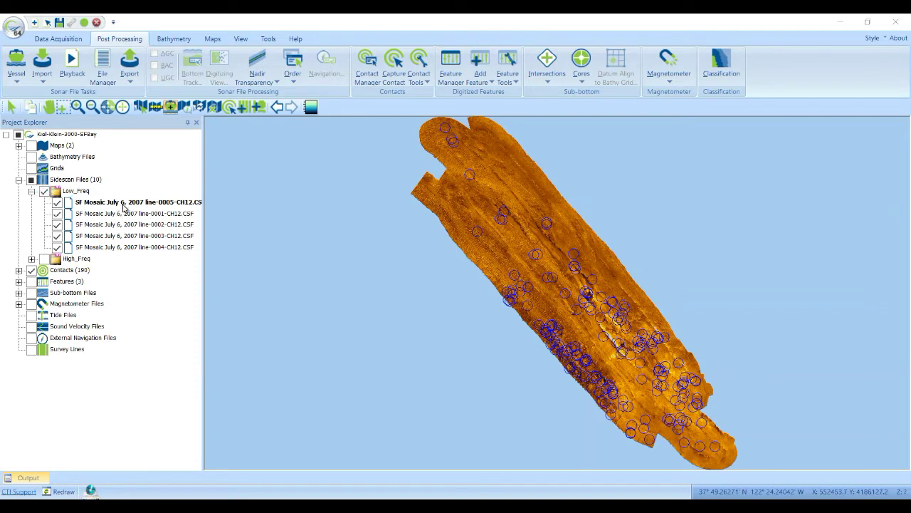
Select line 0005, collapse the Low_Freq folder and expand the 190-contact Contacts list.
left_click(124, 204)
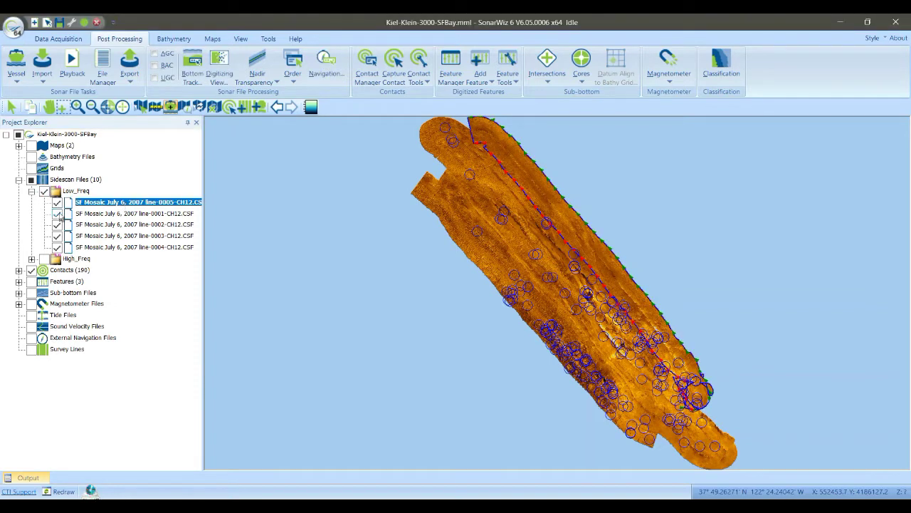
left_click(31, 192)
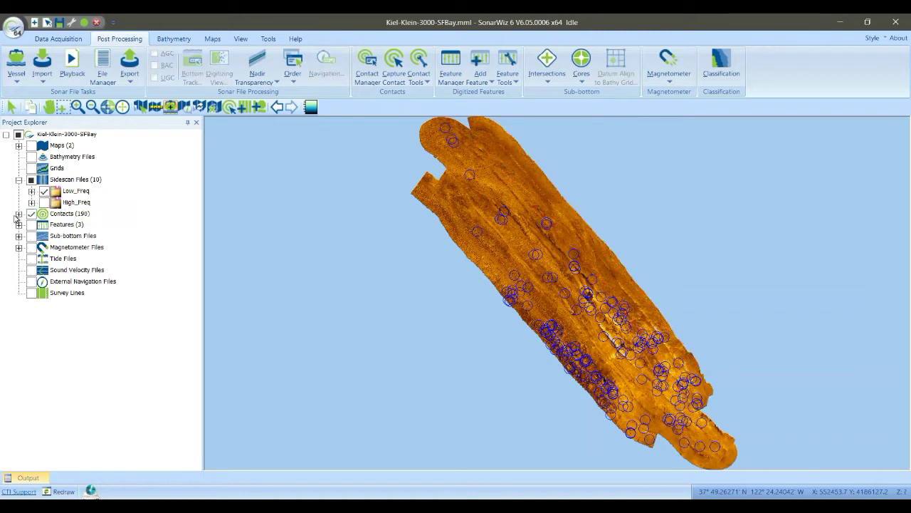
left_click(19, 214)
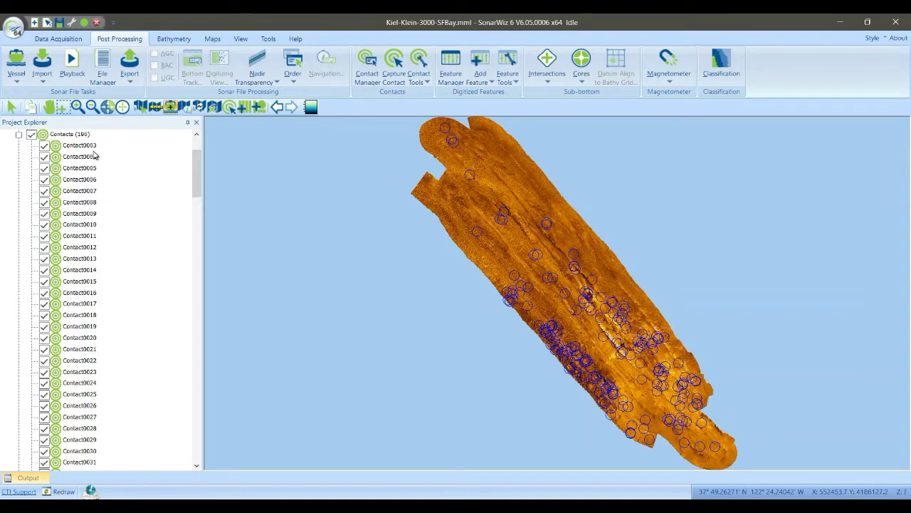
scroll(188, 200, "down", 5)
left_click_drag(189, 200, 251, 163)
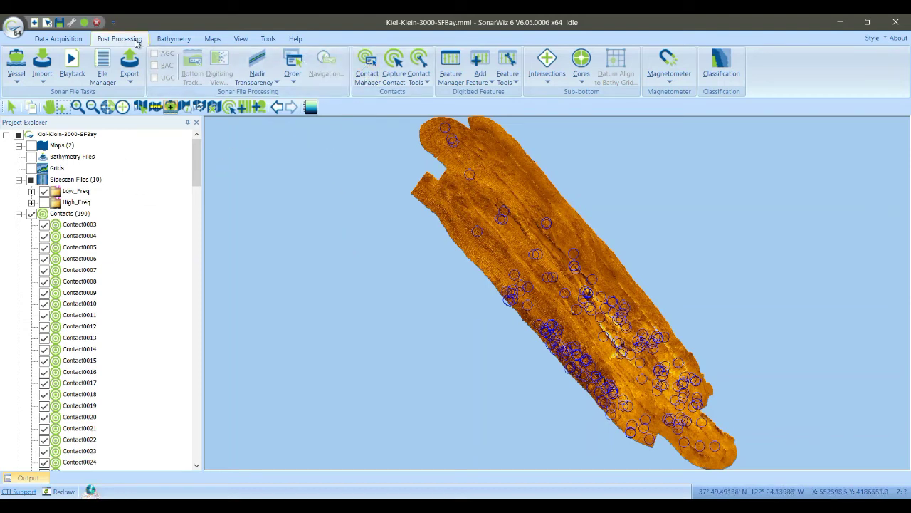
Open the Contact Manager and select all 190 contacts.
left_click(368, 64)
left_click_drag(548, 91, 442, 64)
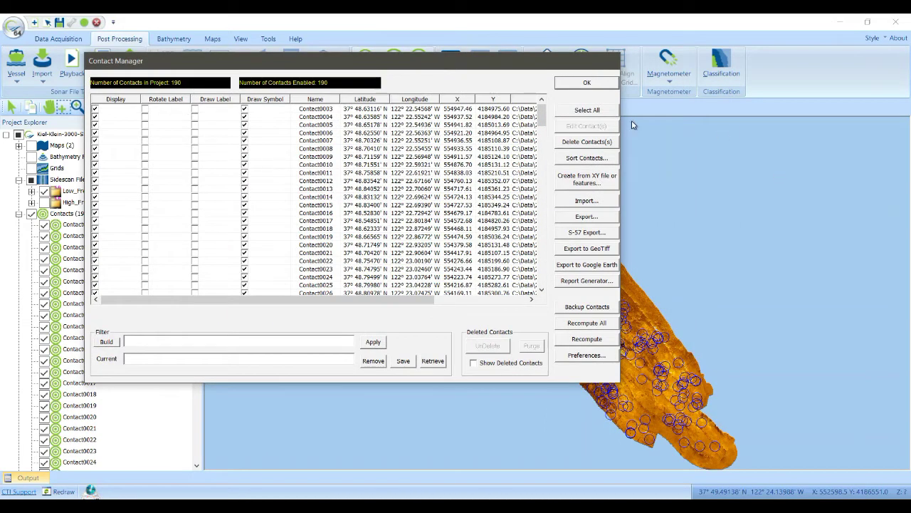
left_click_drag(542, 117, 540, 279)
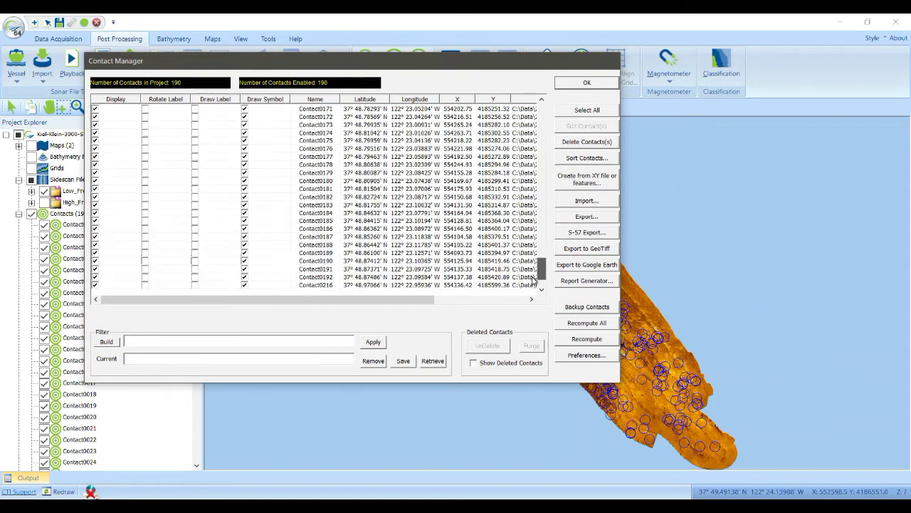
left_click(583, 111)
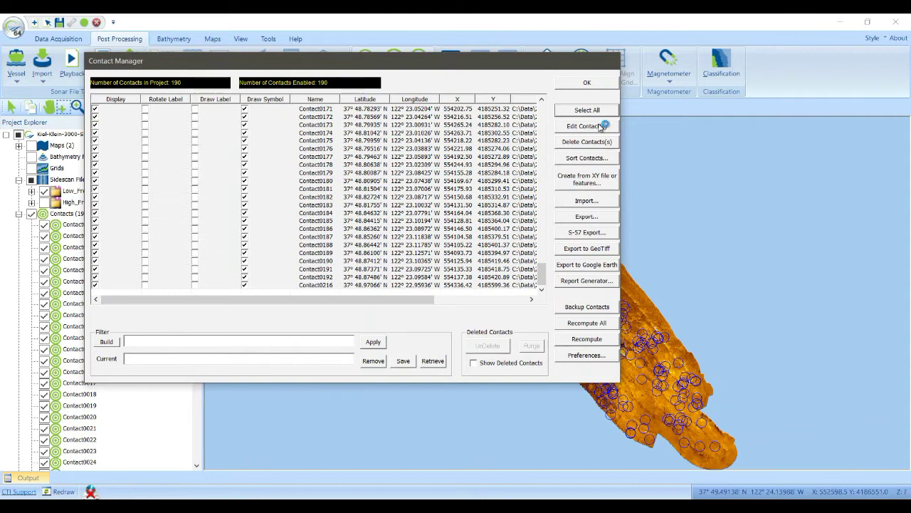
Set every selected contact to blue colour with a Solid Circle symbol.
left_click(598, 127)
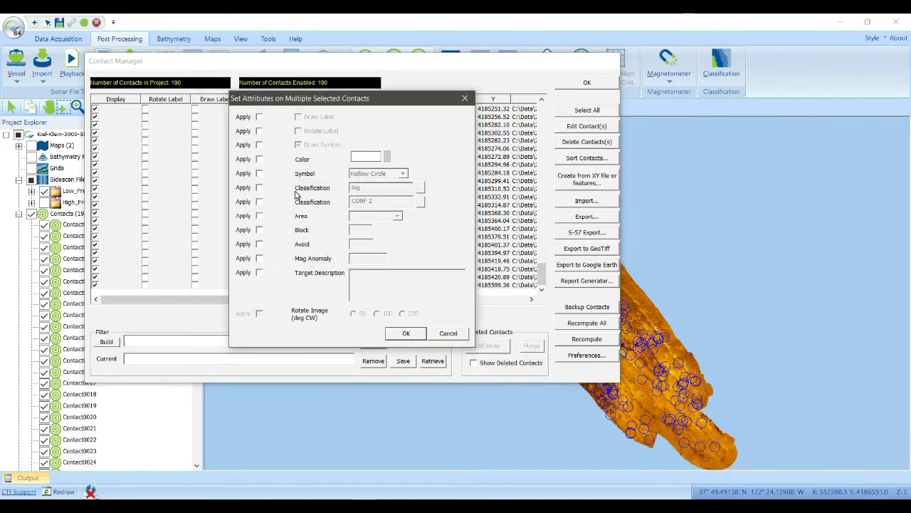
left_click(259, 159)
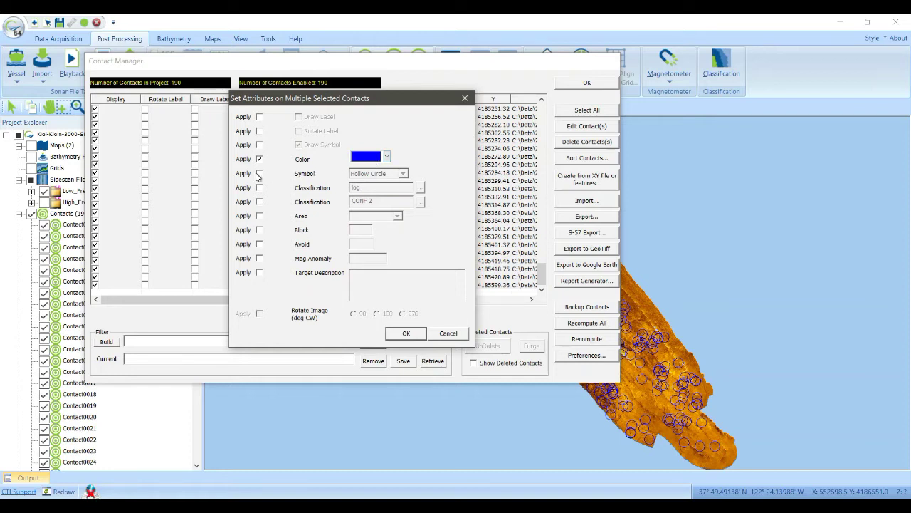
left_click(259, 173)
left_click(380, 174)
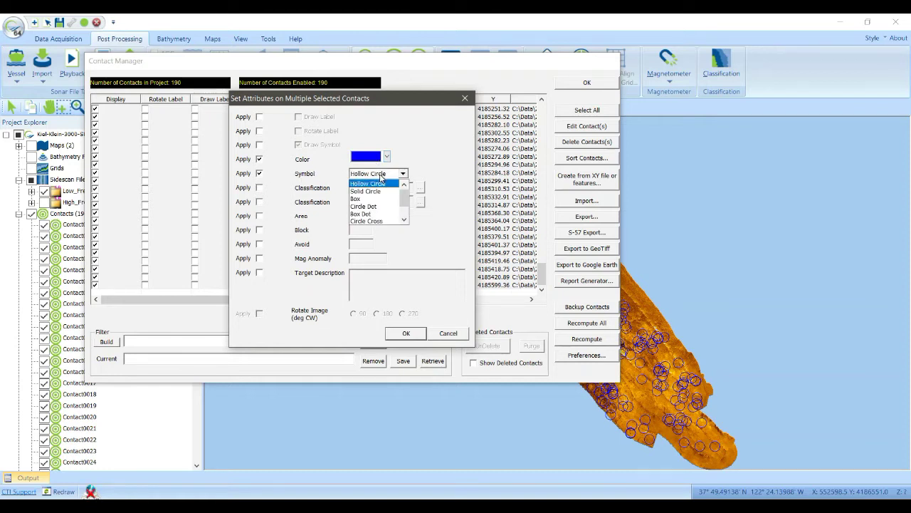
left_click(382, 191)
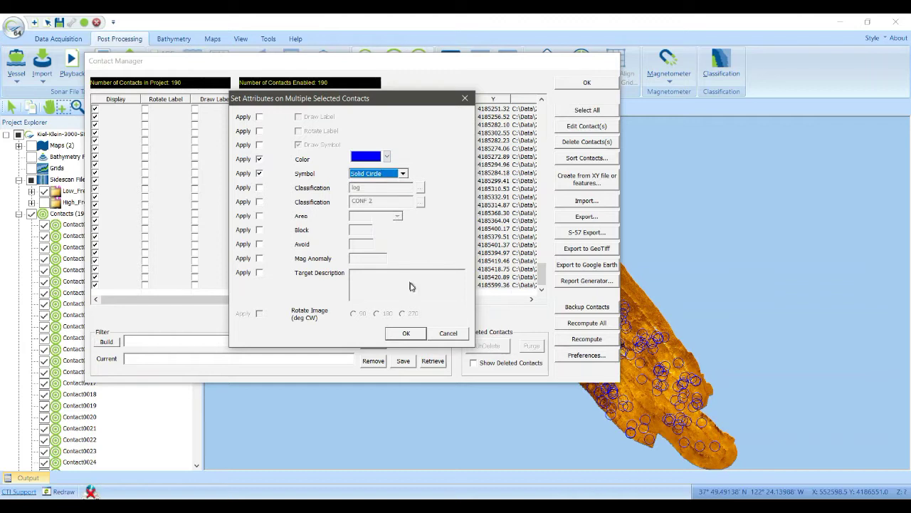
left_click(405, 333)
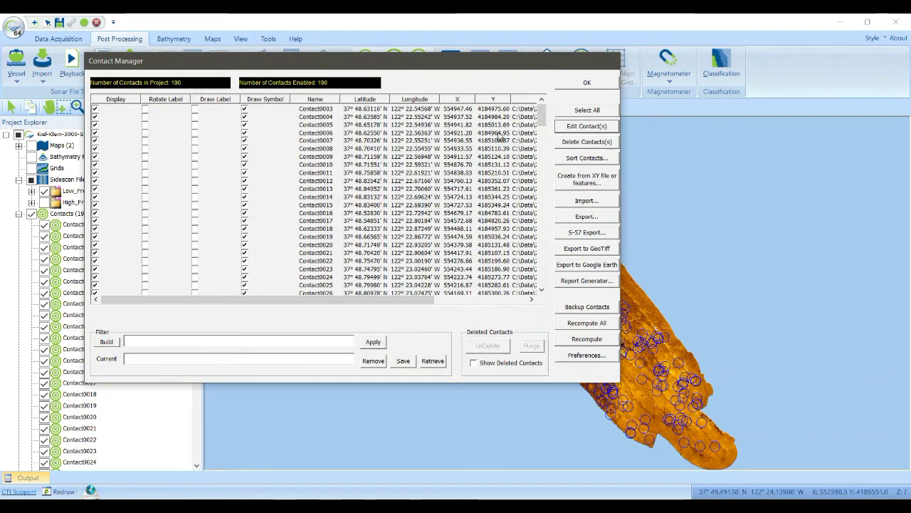
Close the Contact Manager and zoom the mosaic in on the wreck area.
left_click(587, 83)
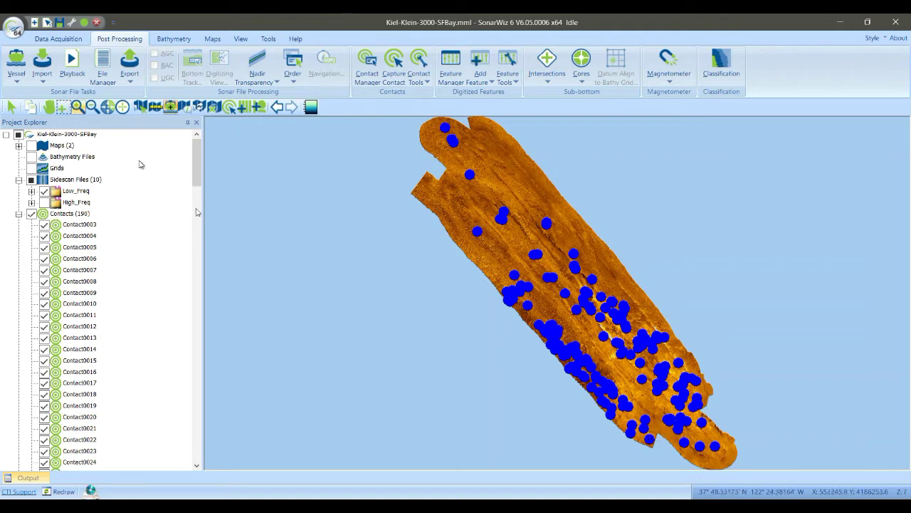
left_click(545, 277)
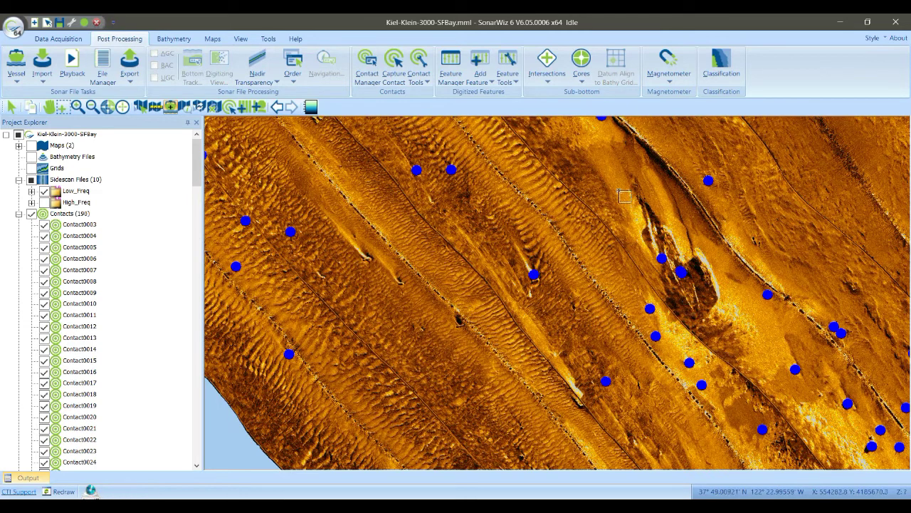
left_click_drag(625, 196, 773, 366)
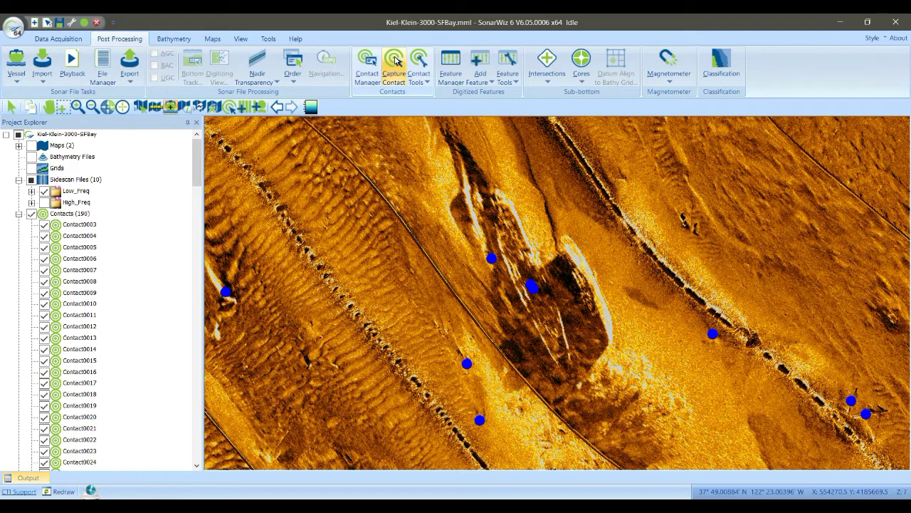
Open sidescan line 0004 at the wreck and place new contact Contact0217 on it.
left_click(529, 284)
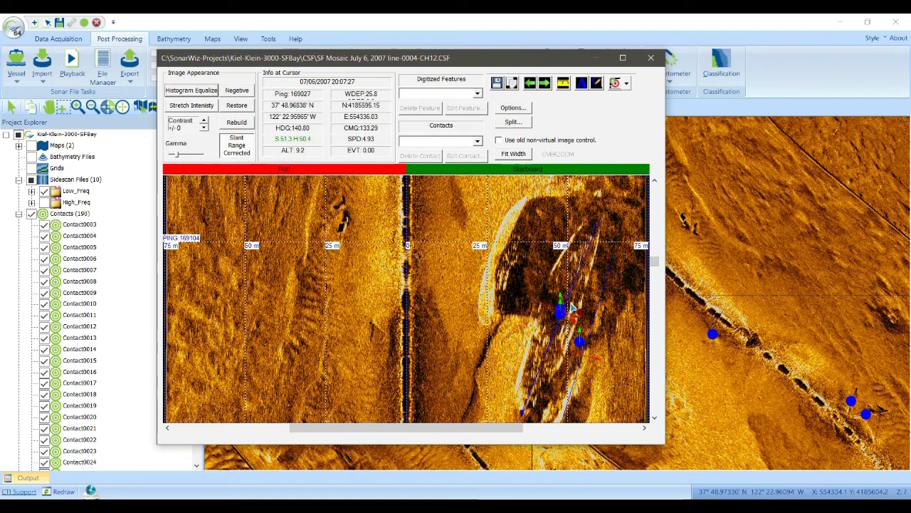
left_click(574, 304)
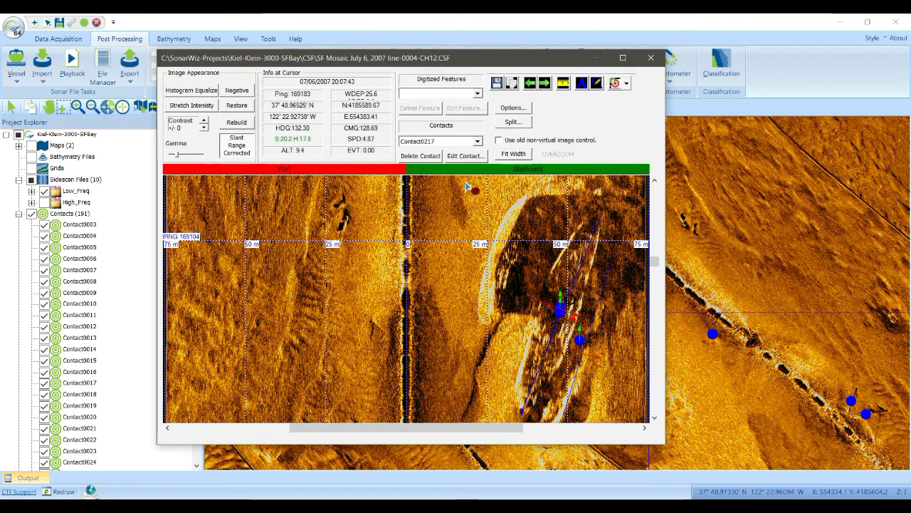
Open Contact0217's details and set Class 1 to 'wreck' and Class 2 to 'CONF 1'.
double_click(472, 189)
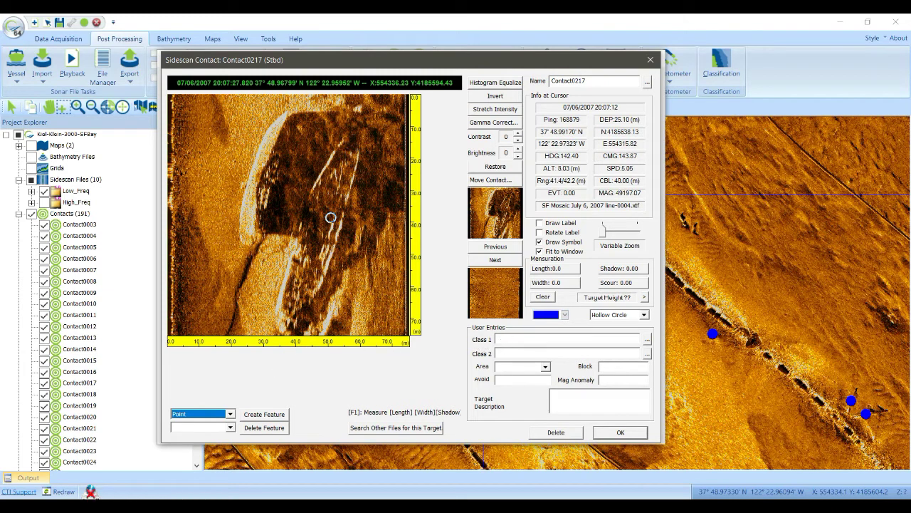
left_click(648, 342)
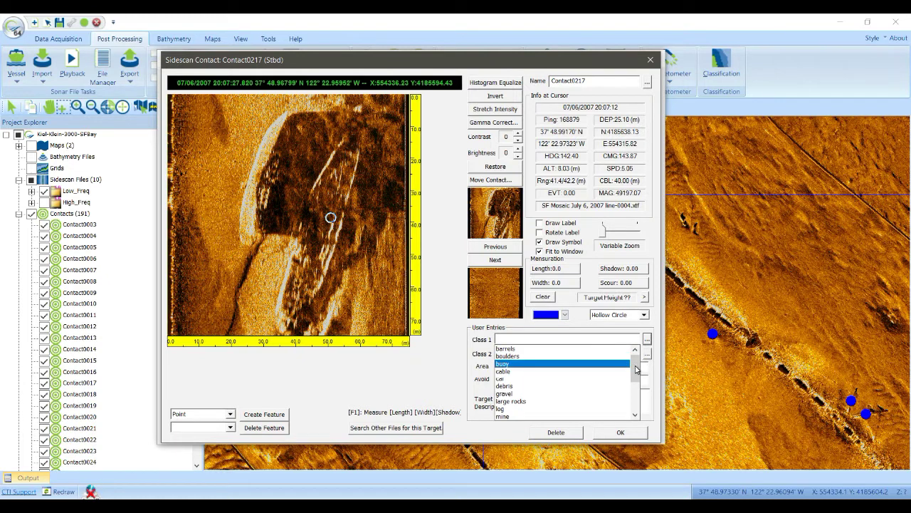
left_click_drag(638, 369, 631, 398)
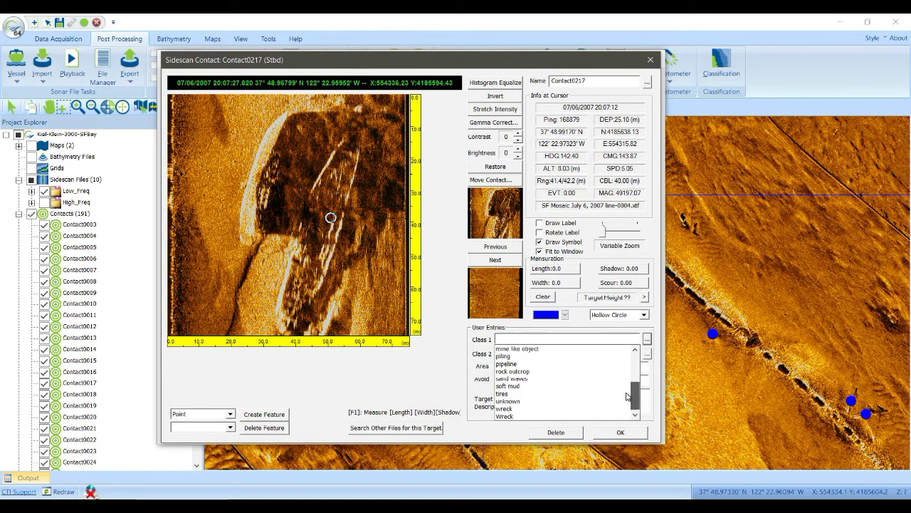
left_click(562, 408)
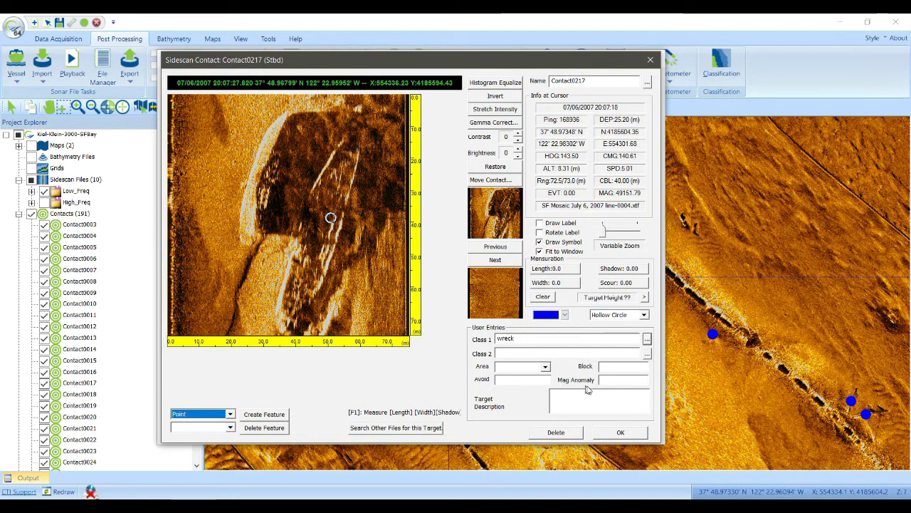
left_click(648, 355)
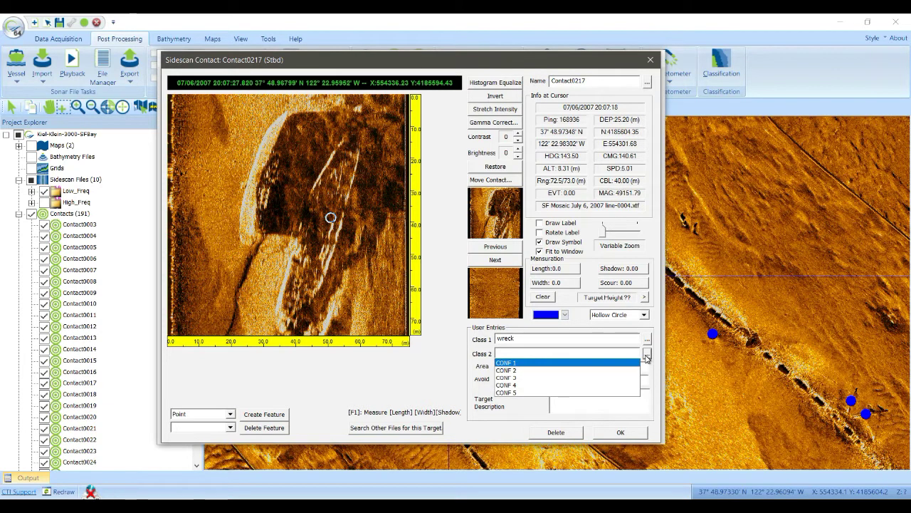
left_click(516, 364)
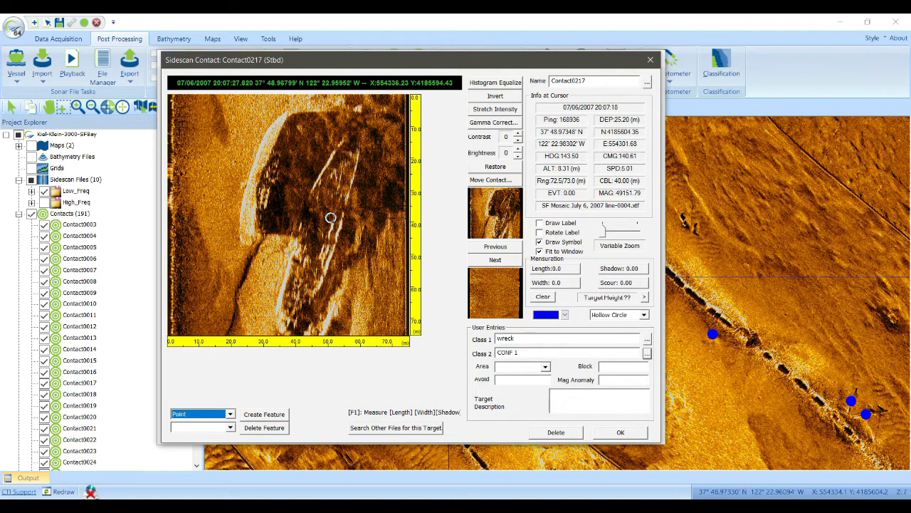
Type 's' into the target description and measure the wreck's length as 65.7.
left_click(623, 380)
type("s")
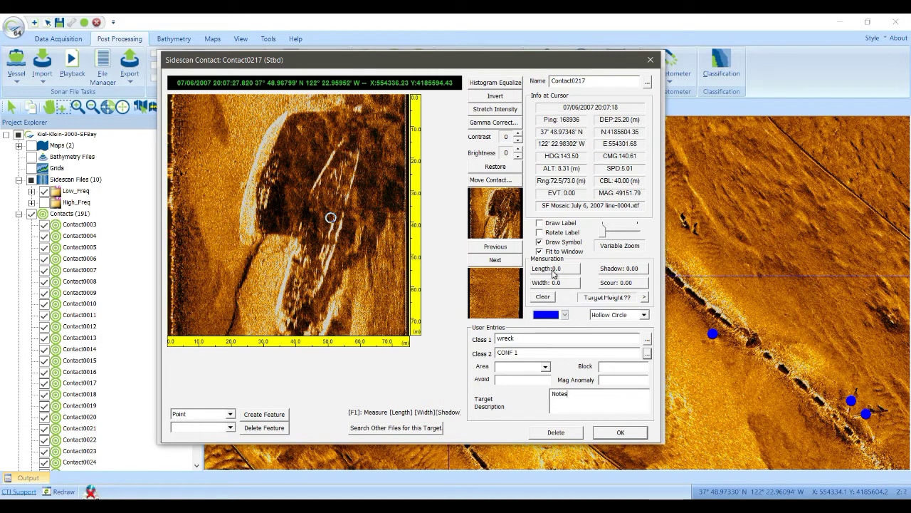
left_click(548, 272)
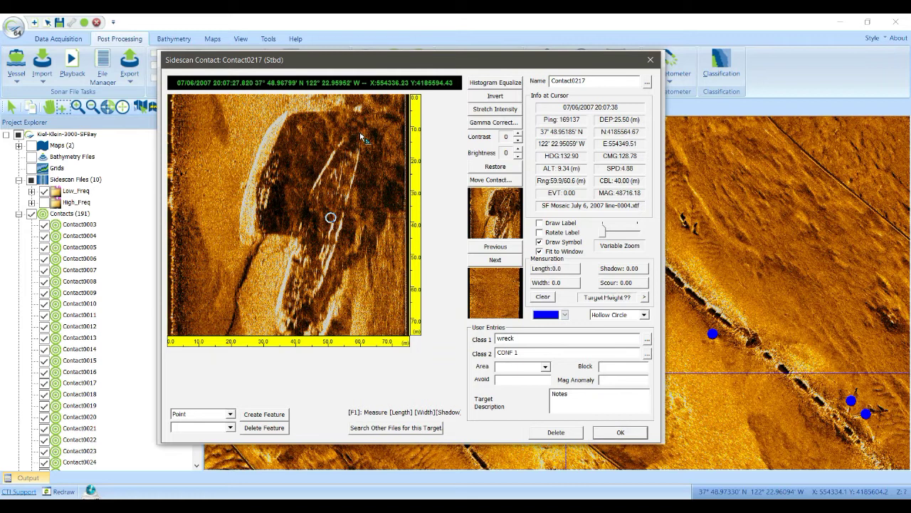
left_click_drag(359, 133, 286, 328)
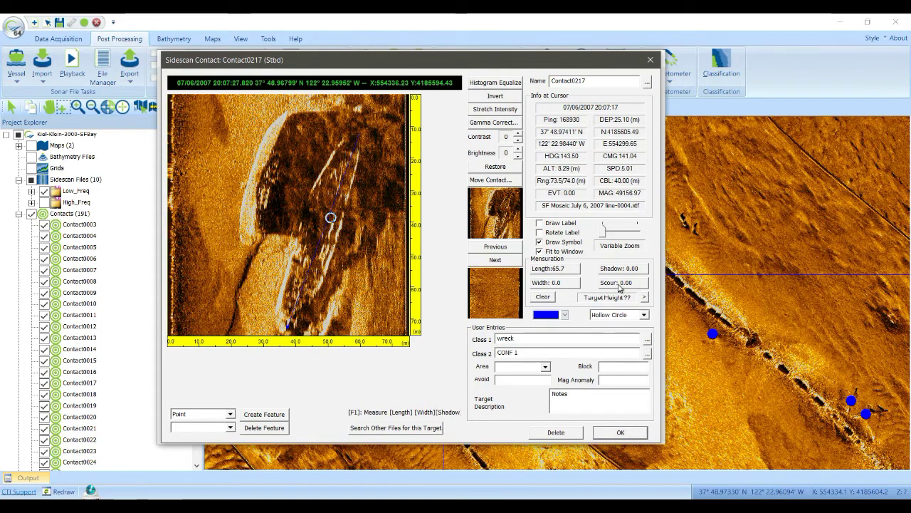
Measure width 14.4 and shadow 22.99, giving a target height of 2.86 m.
left_click(544, 283)
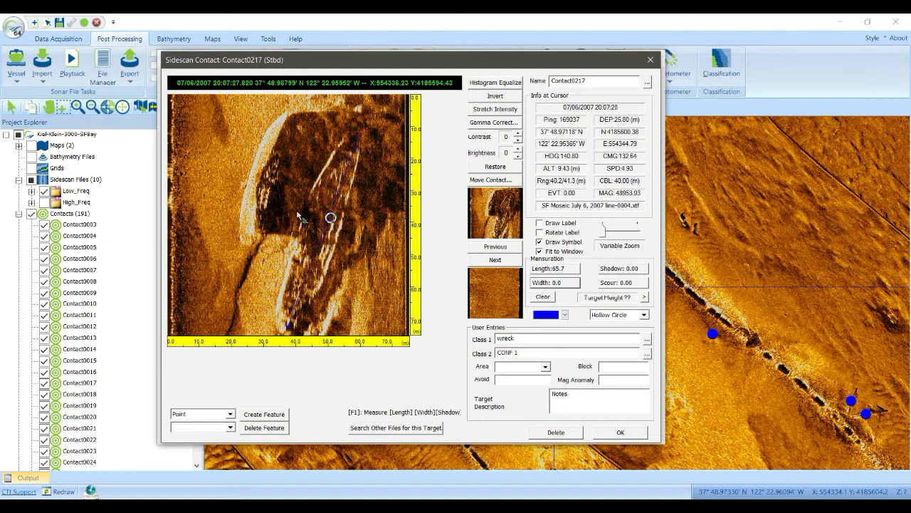
left_click_drag(305, 212, 351, 239)
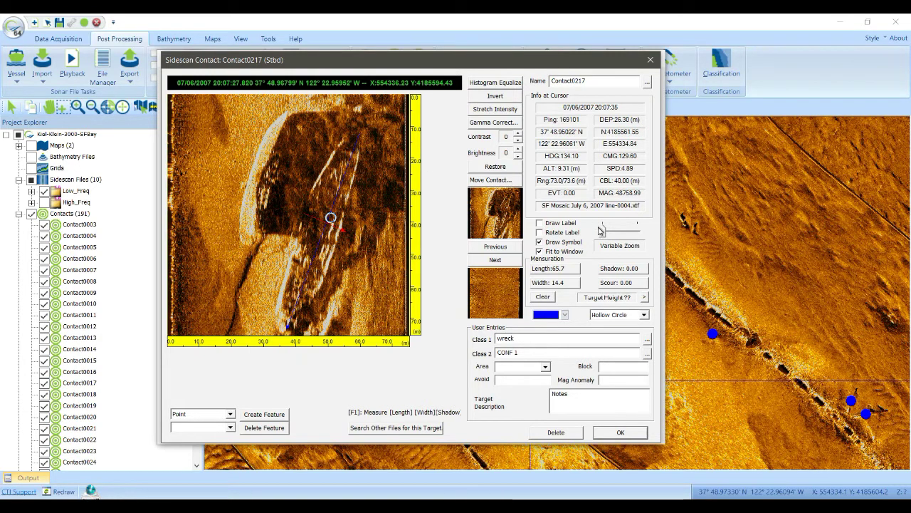
mouse_move(603, 233)
left_mouse_down()
mouse_move(640, 236)
mouse_move(588, 236)
left_mouse_up()
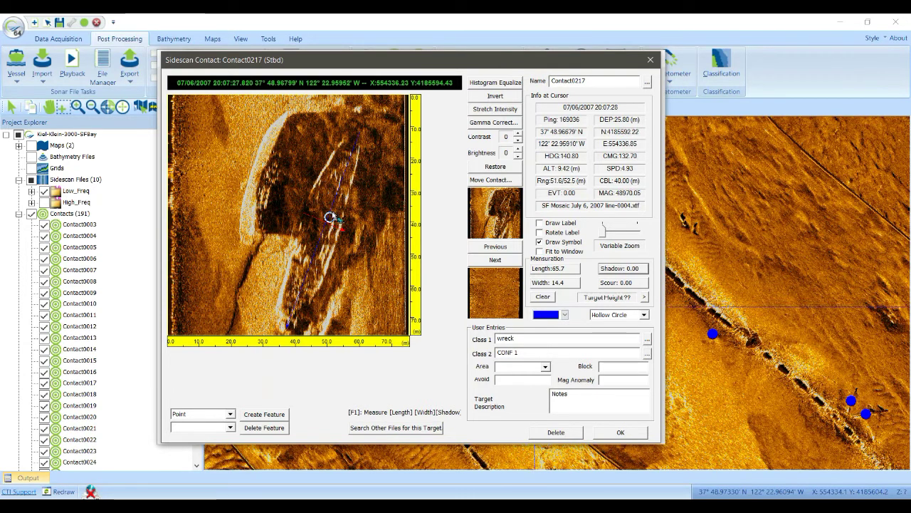
mouse_move(344, 198)
left_mouse_down()
mouse_move(391, 197)
mouse_move(413, 210)
left_mouse_up()
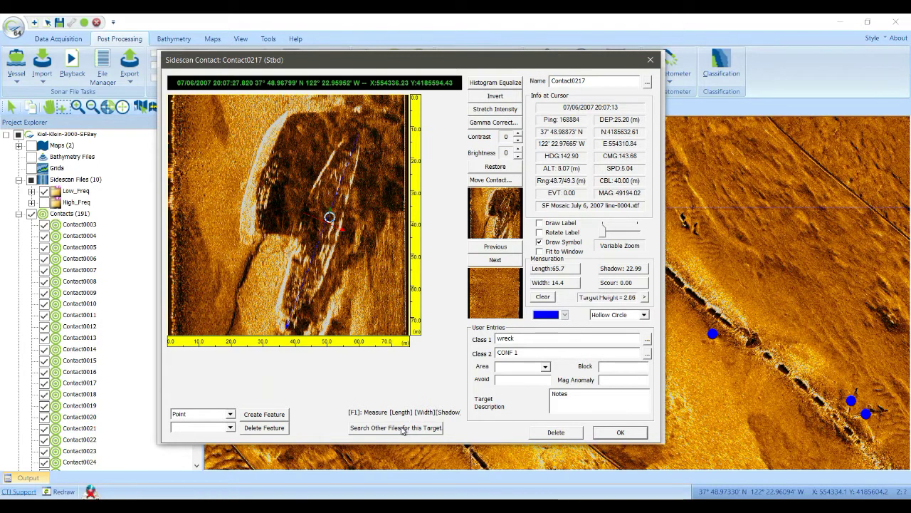
Save Contact0217, close the CSF file viewer and redraw the full mosaic.
left_click(618, 434)
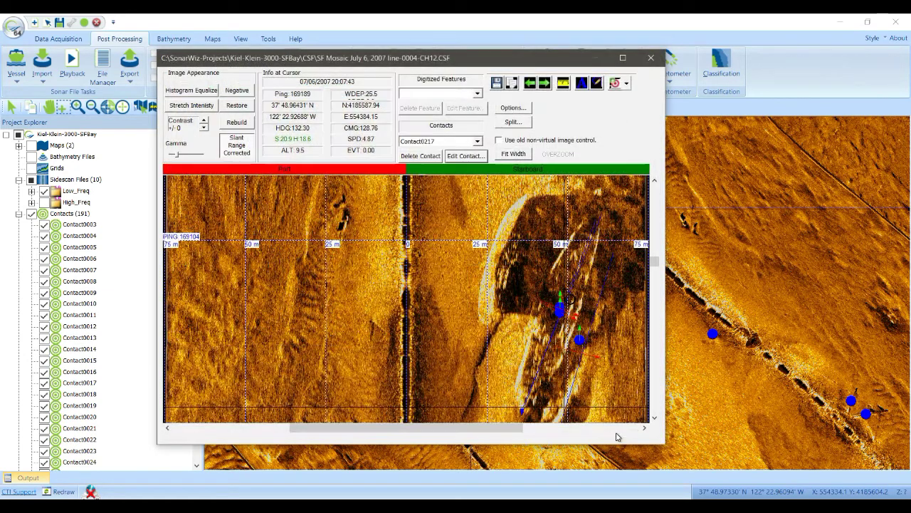
left_click(651, 57)
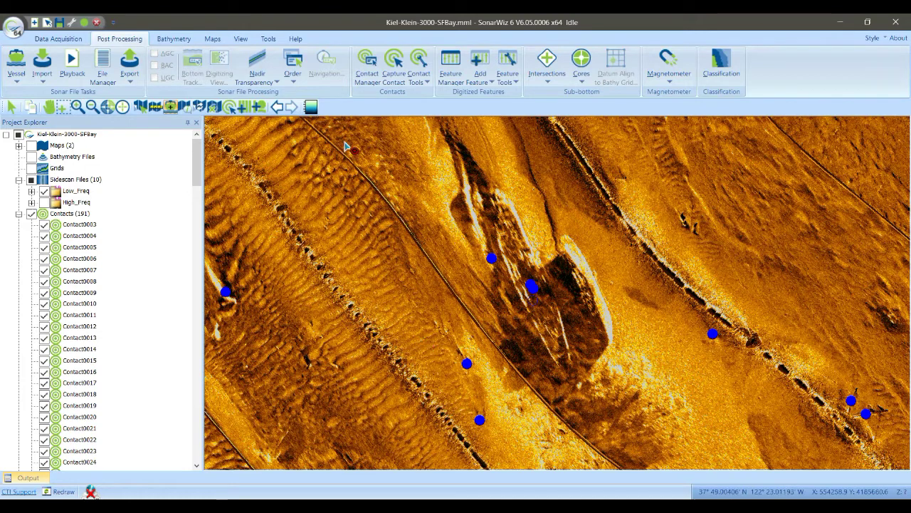
left_click(108, 108)
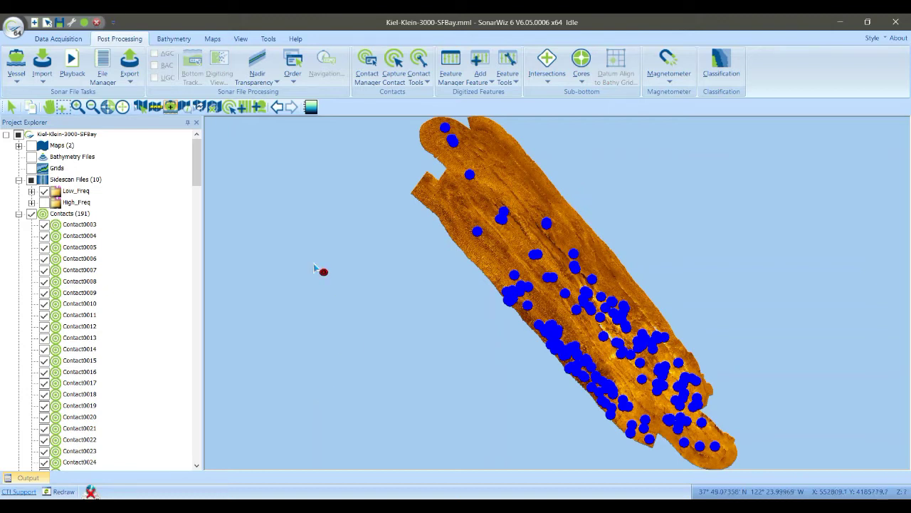
Open the Contact Manager, scroll to the Class 1 column, and start the Contact Filter Builder.
left_click(373, 60)
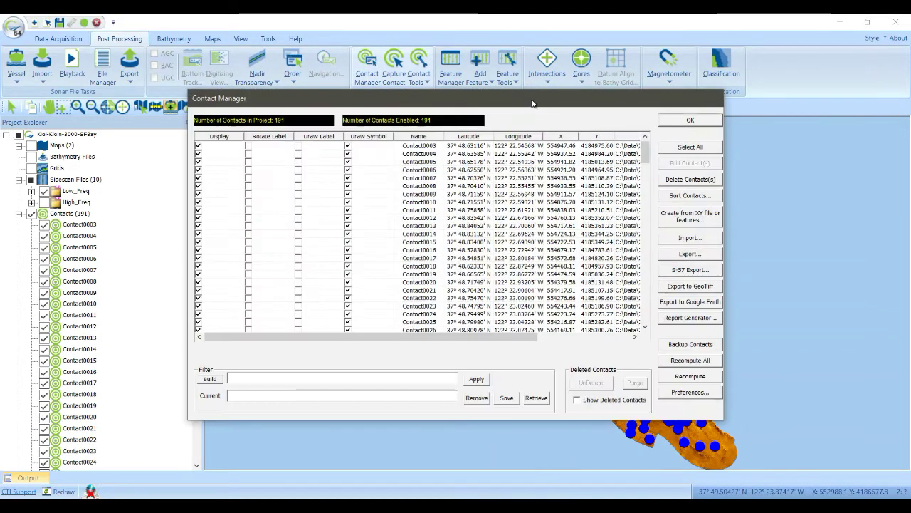
left_click_drag(532, 101, 386, 98)
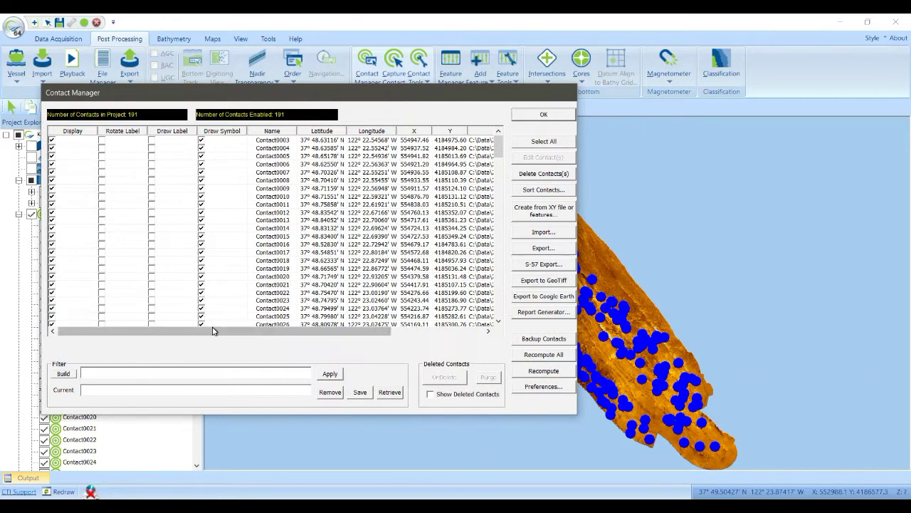
left_click_drag(214, 333, 368, 346)
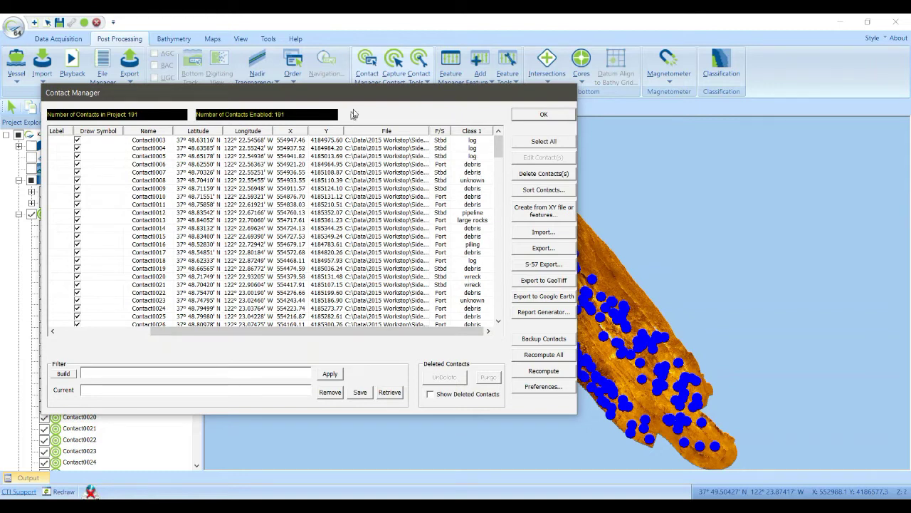
left_click_drag(365, 93, 396, 64)
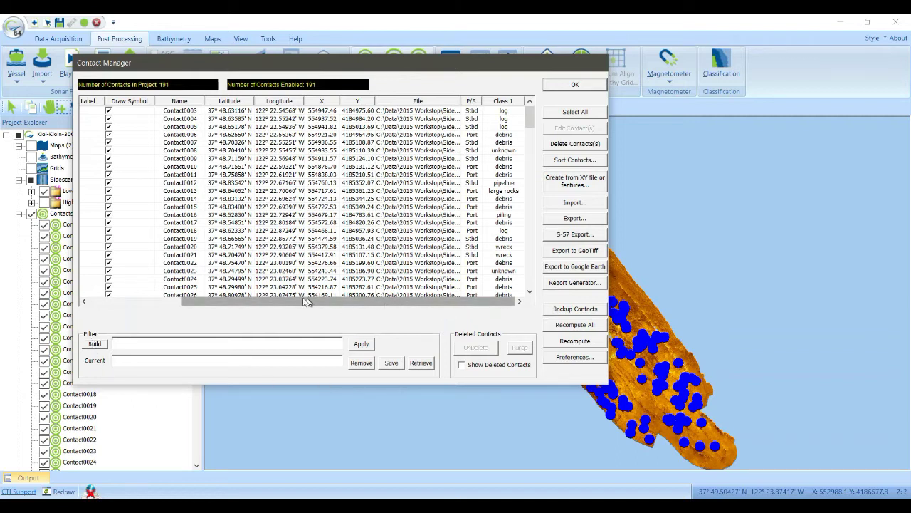
left_click(96, 345)
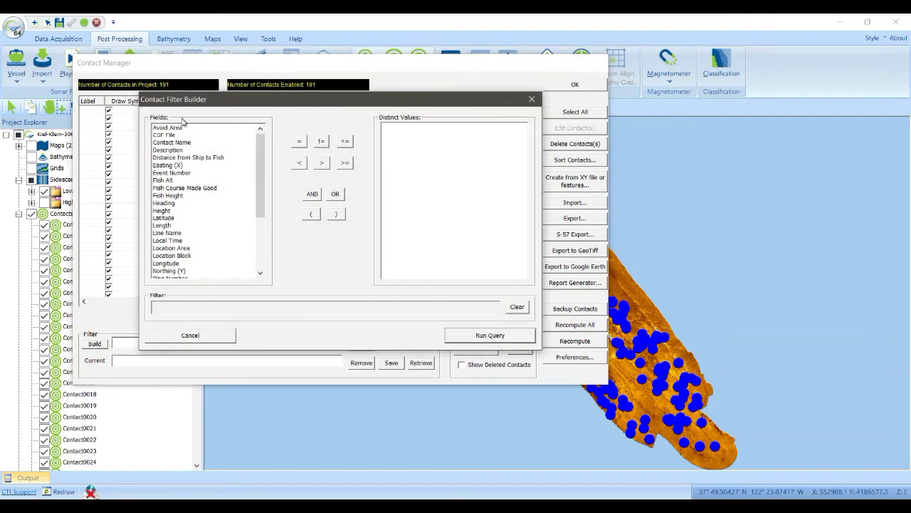
Build and run the query UserClass1 = 'wreck', leaving 9 contacts listed.
left_click_drag(260, 174, 271, 226)
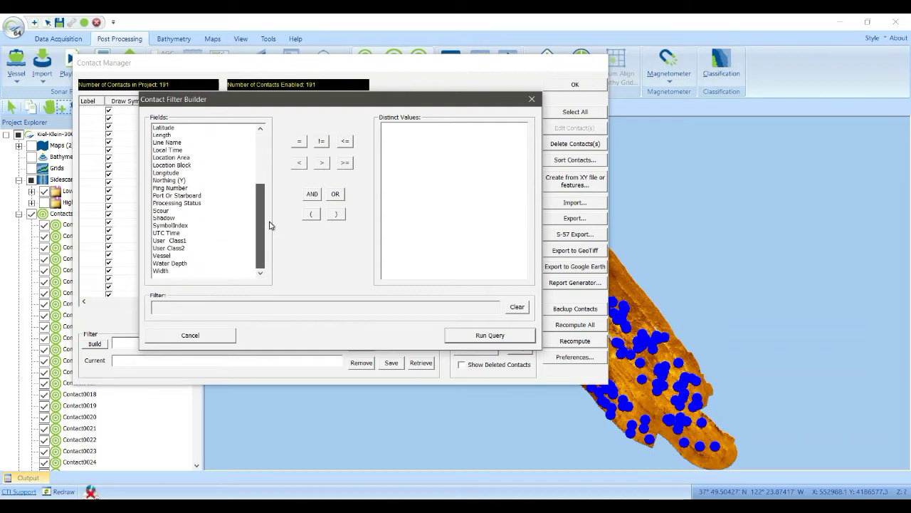
double_click(179, 242)
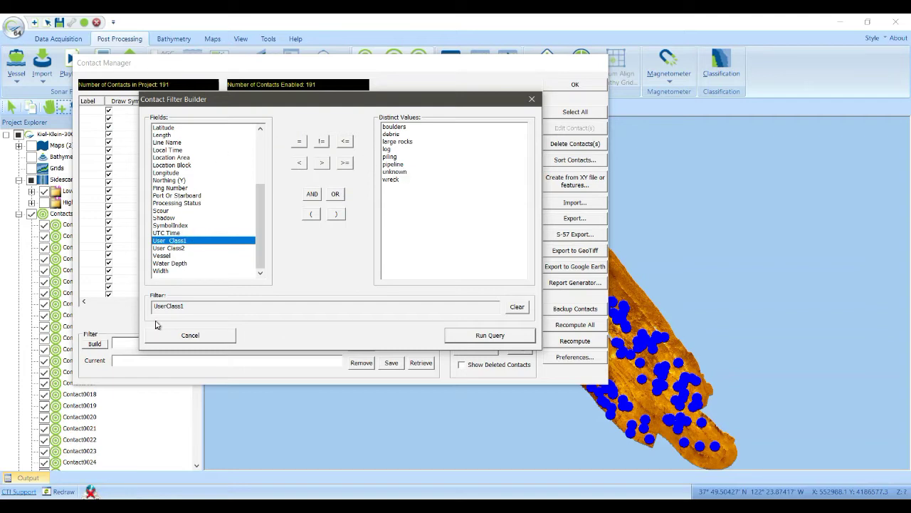
left_click(300, 146)
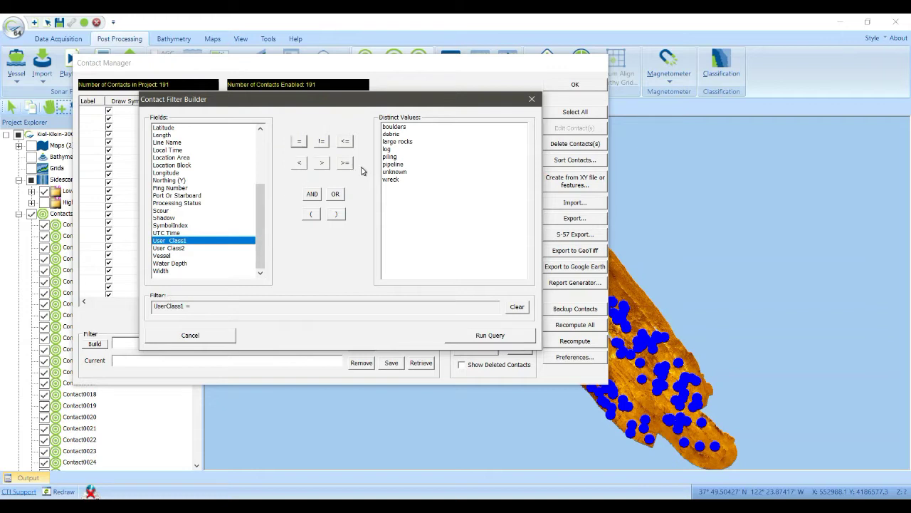
double_click(390, 182)
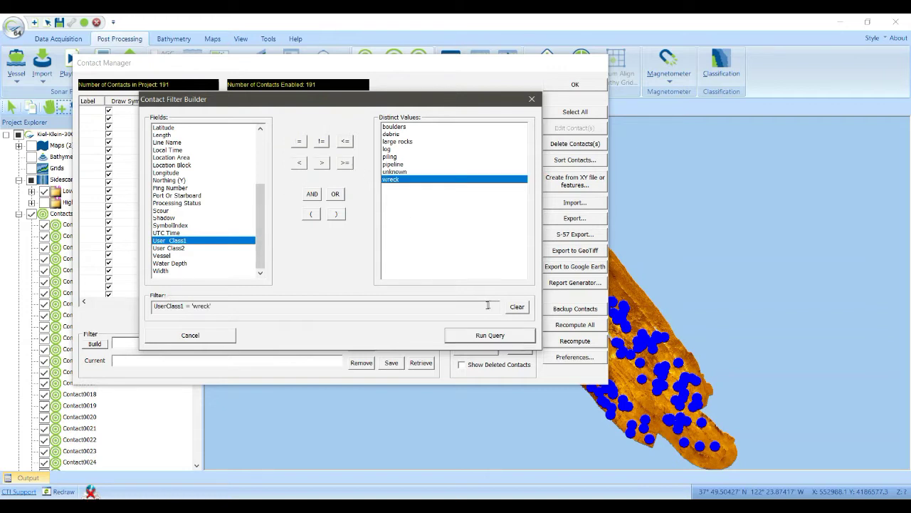
left_click(490, 335)
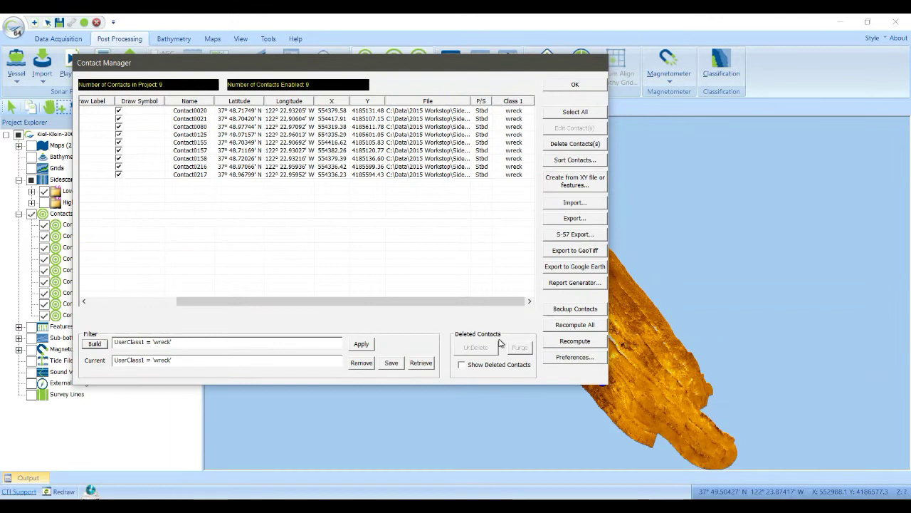
View the 9 wreck contacts on the map, then remove the filter to restore all 191.
left_click_drag(513, 70, 373, 226)
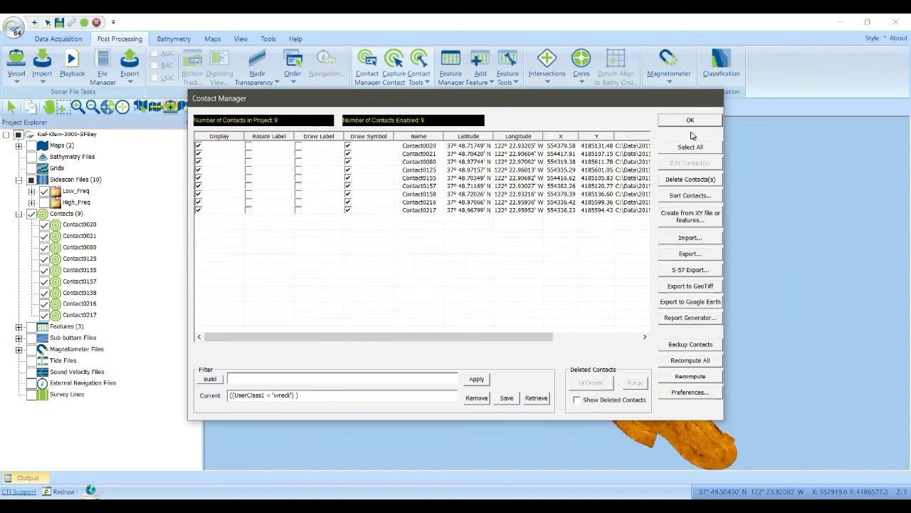
left_click(690, 121)
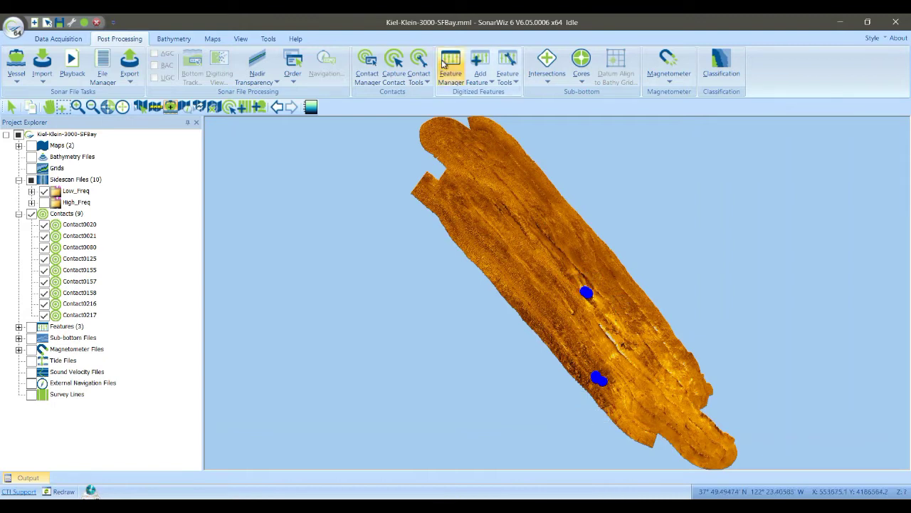
left_click(368, 66)
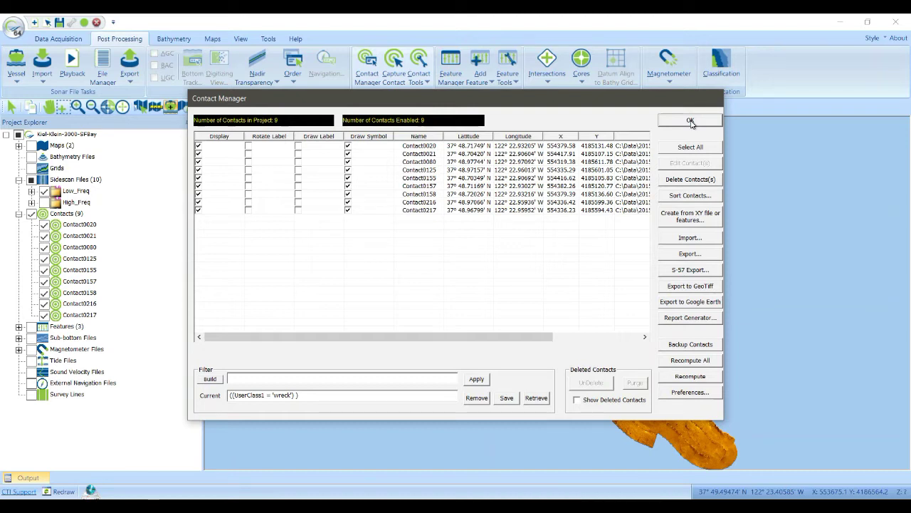
left_click(464, 401)
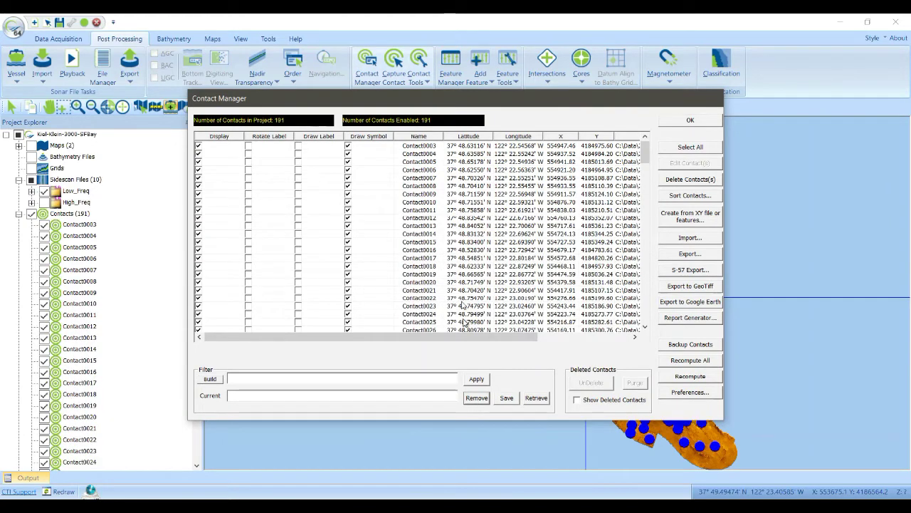
left_click_drag(508, 98, 437, 68)
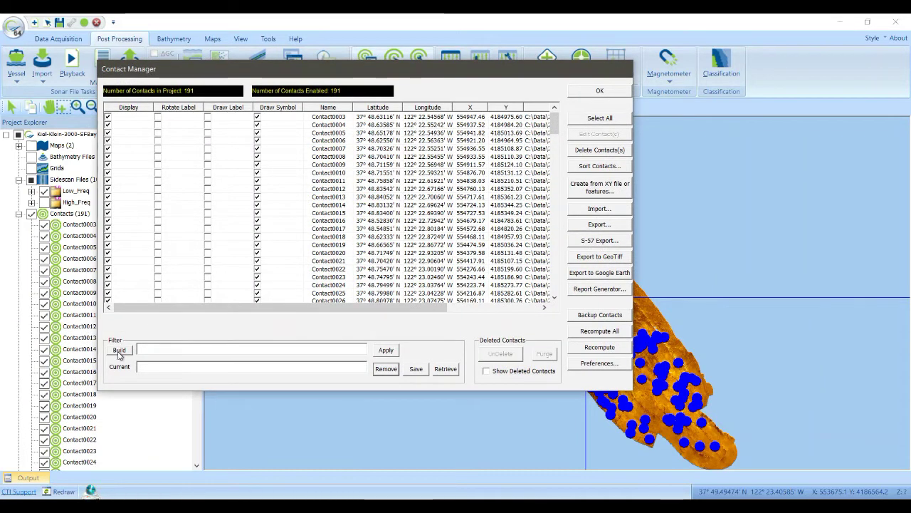
Build and run the filter Height >= 1.013549 in the Contact Filter Builder, then reposition the contact list.
left_click(119, 350)
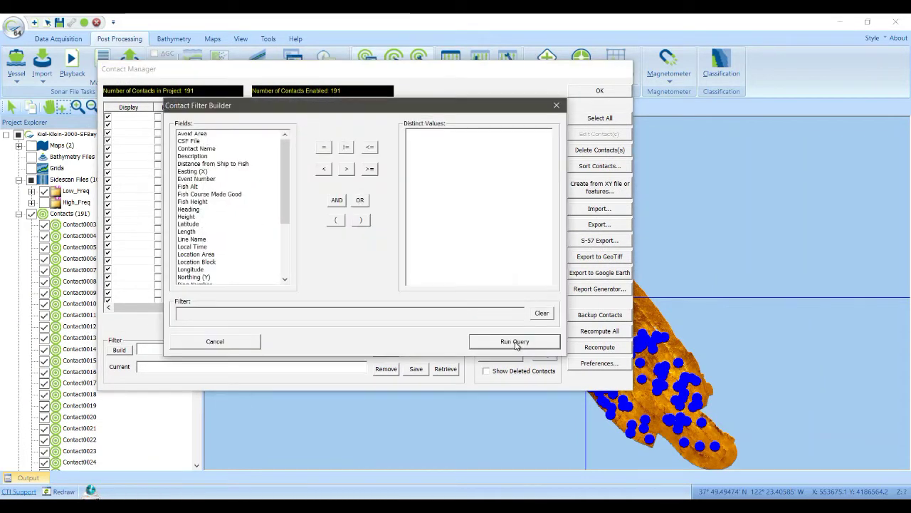
double_click(187, 217)
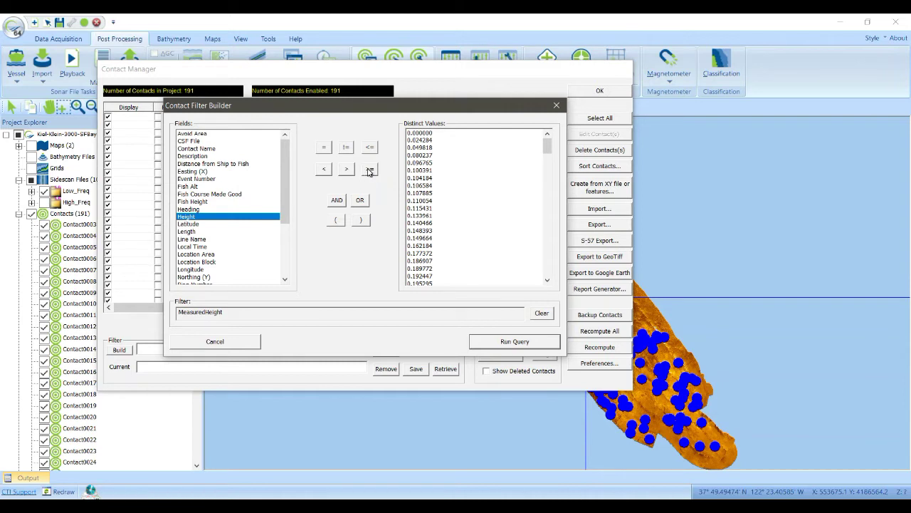
left_click(369, 169)
left_click_drag(546, 146, 546, 250)
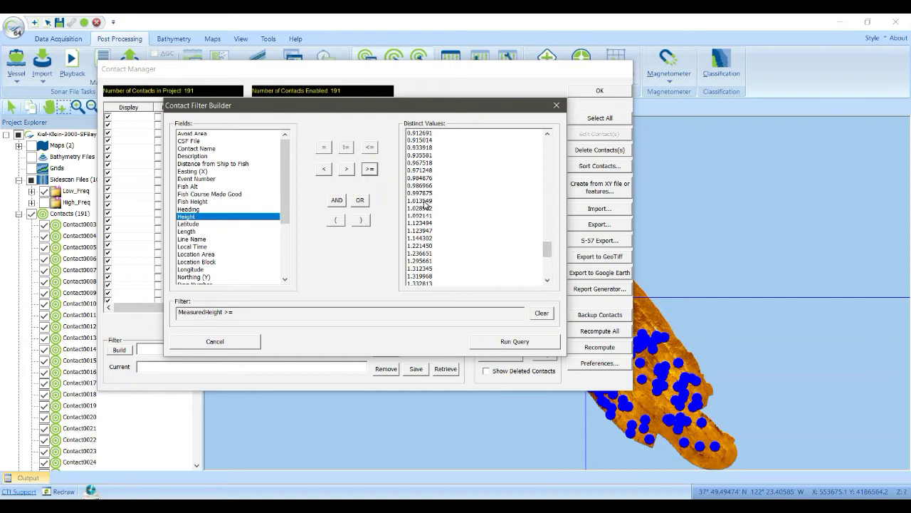
double_click(424, 202)
left_click(506, 342)
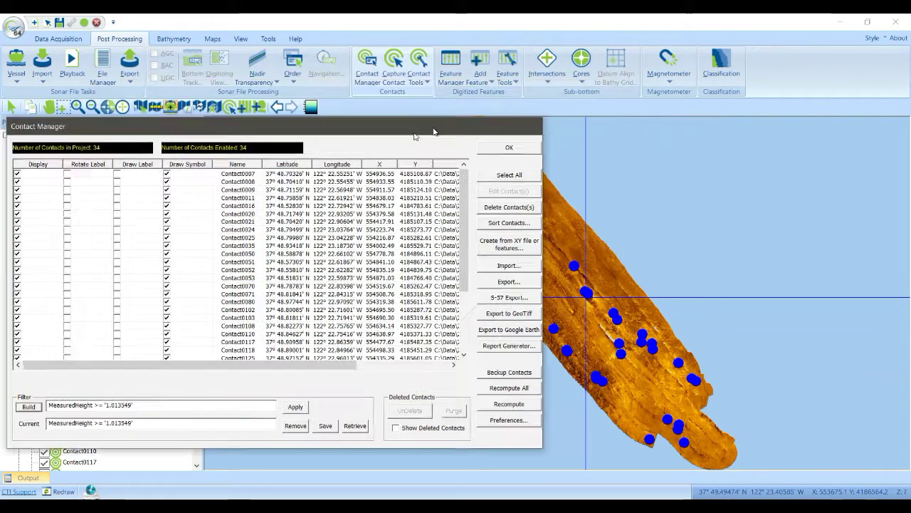
left_click_drag(522, 79, 322, 205)
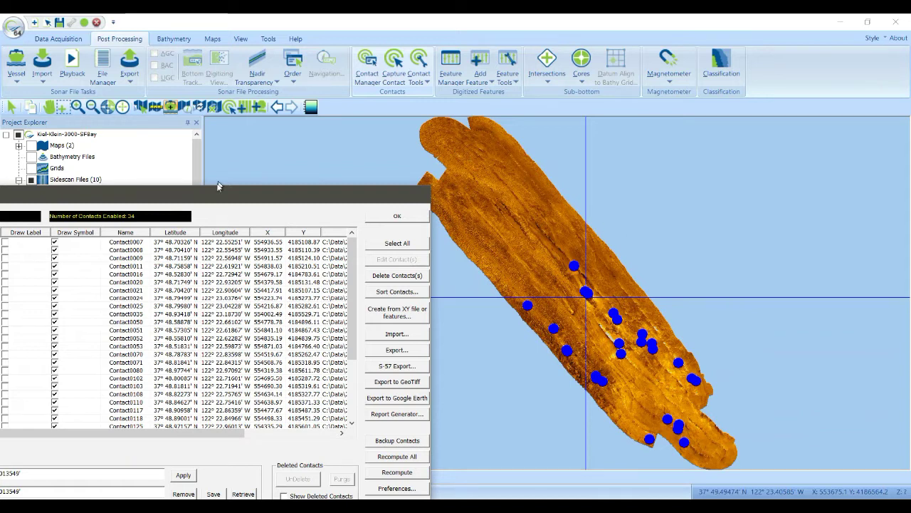
left_click_drag(215, 200, 420, 93)
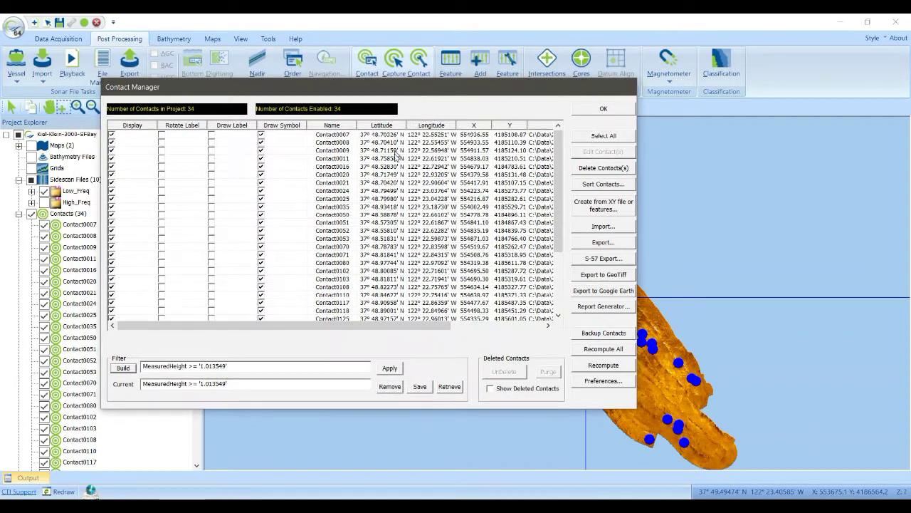
Select all 34 filtered contacts, change their colour to red, and close the Contact Manager.
left_click(607, 137)
left_click(604, 152)
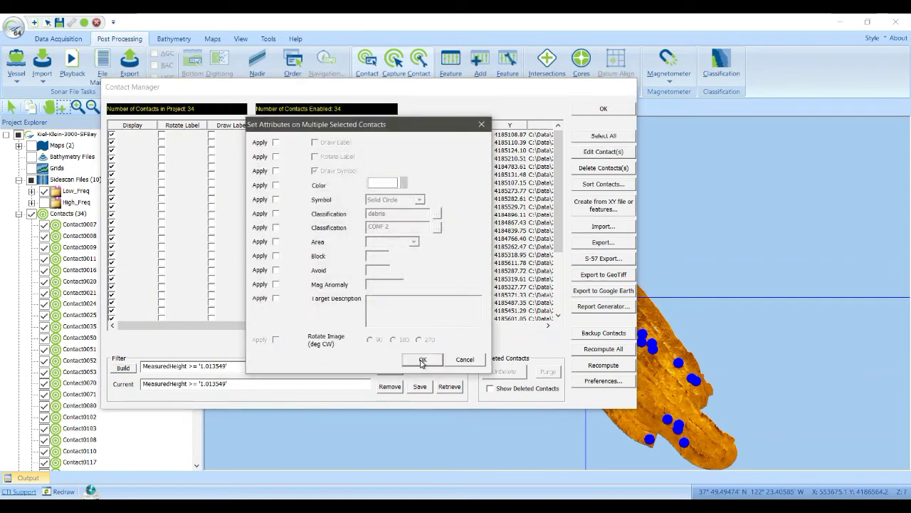
left_click(276, 185)
left_click(385, 185)
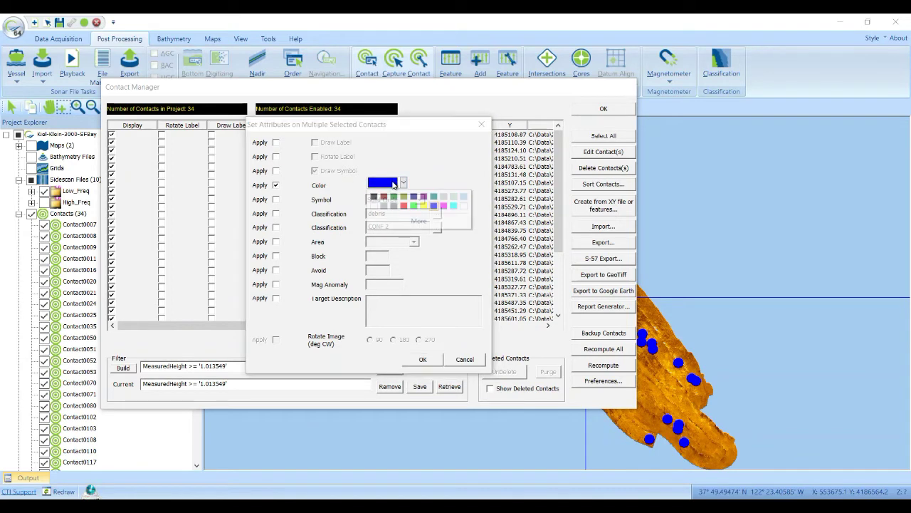
left_click(406, 210)
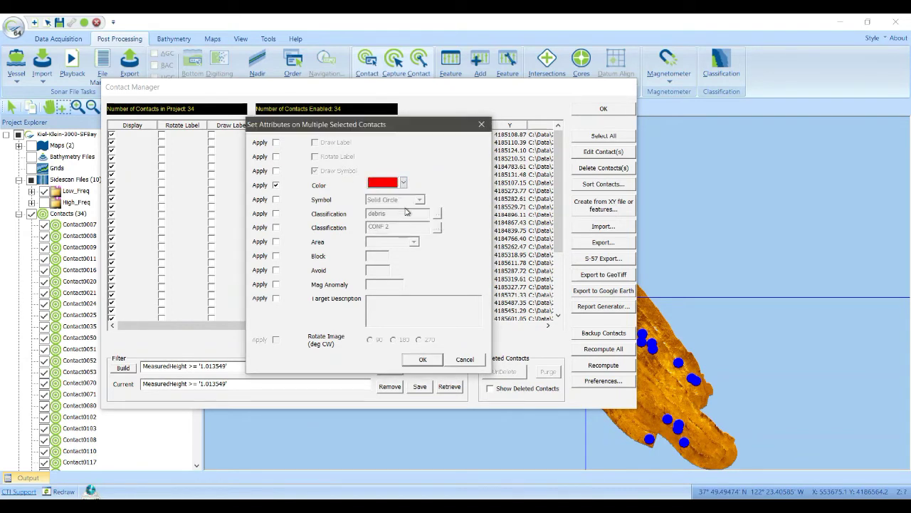
left_click(424, 361)
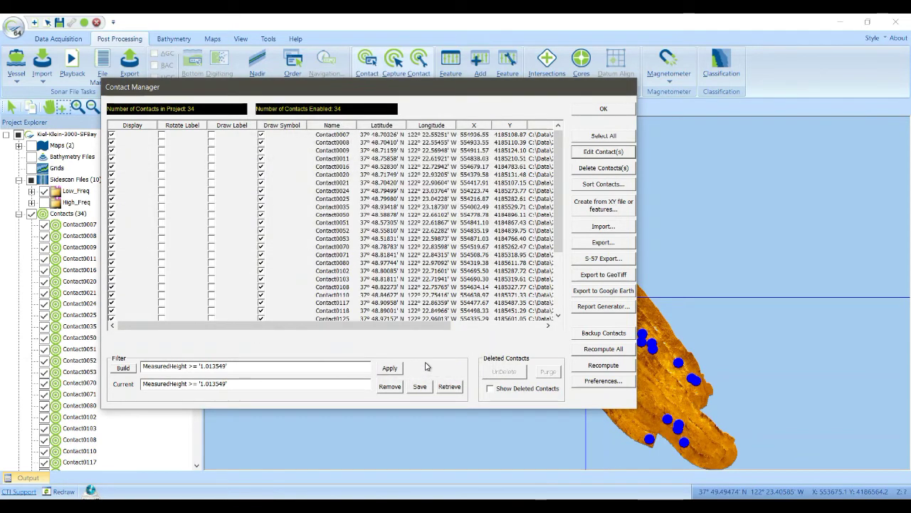
left_click(607, 109)
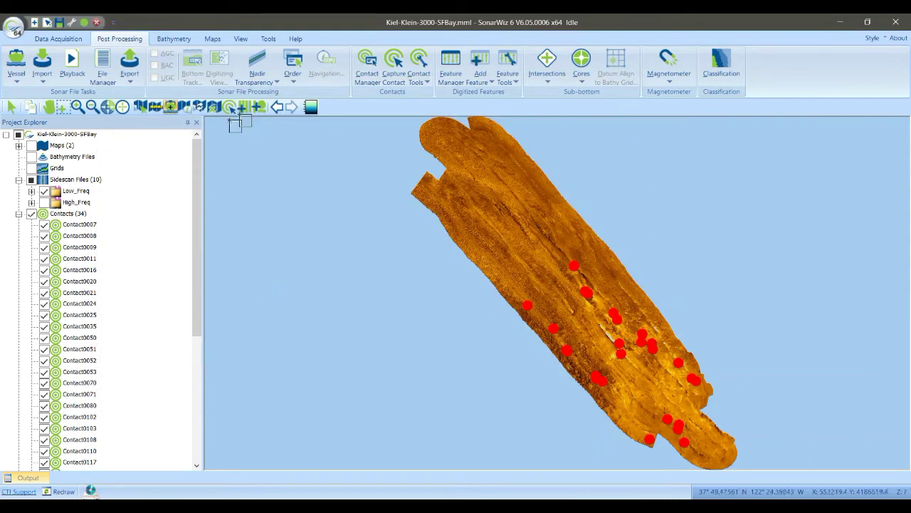
Remove the height filter so all 191 contacts return, then reopen the Contact Manager.
left_click(367, 64)
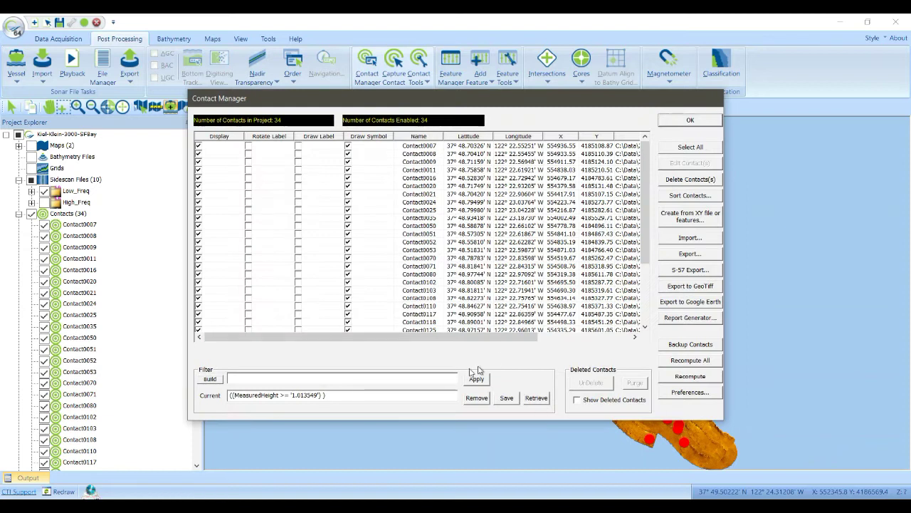
left_click(476, 397)
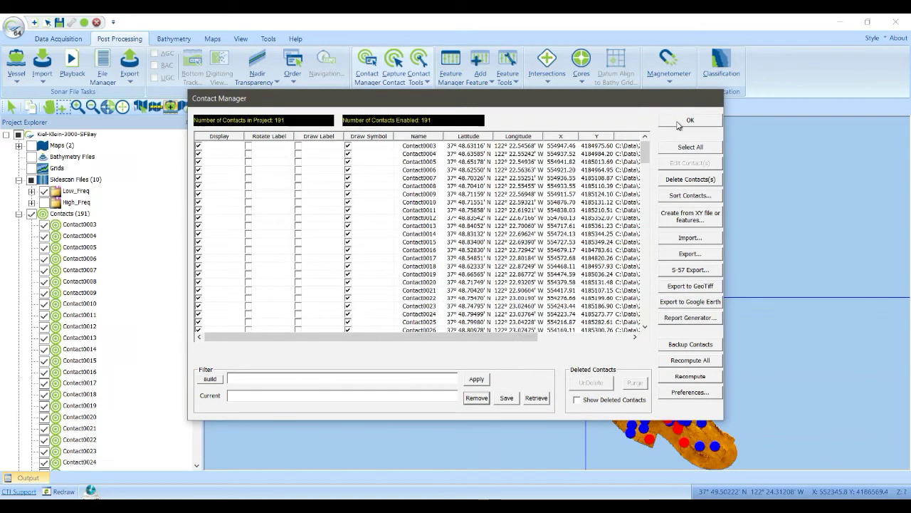
left_click(680, 122)
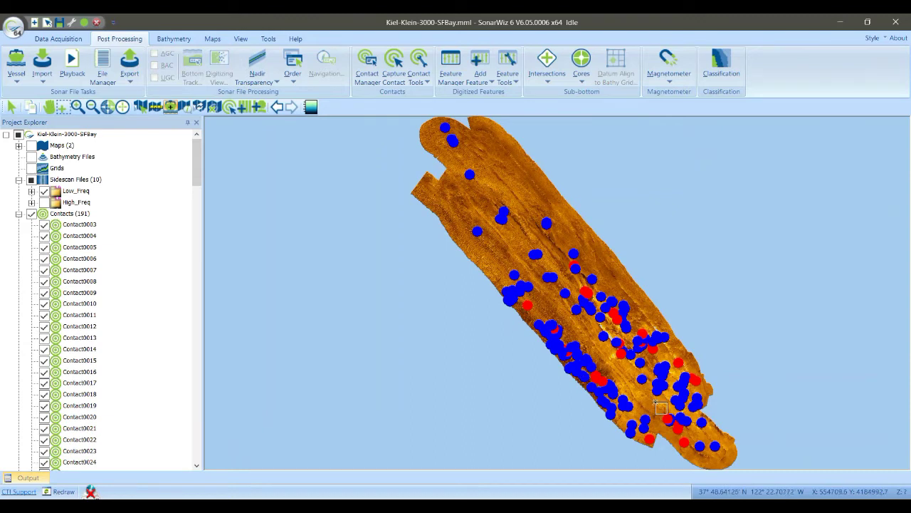
left_click(366, 71)
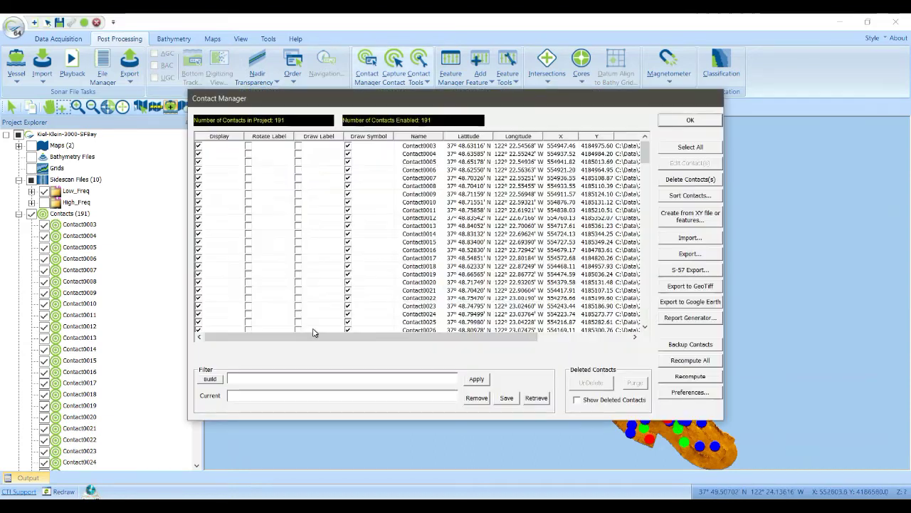
Build and run the filter User Class1 = 'wreck', then move the contact list aside.
left_click(210, 379)
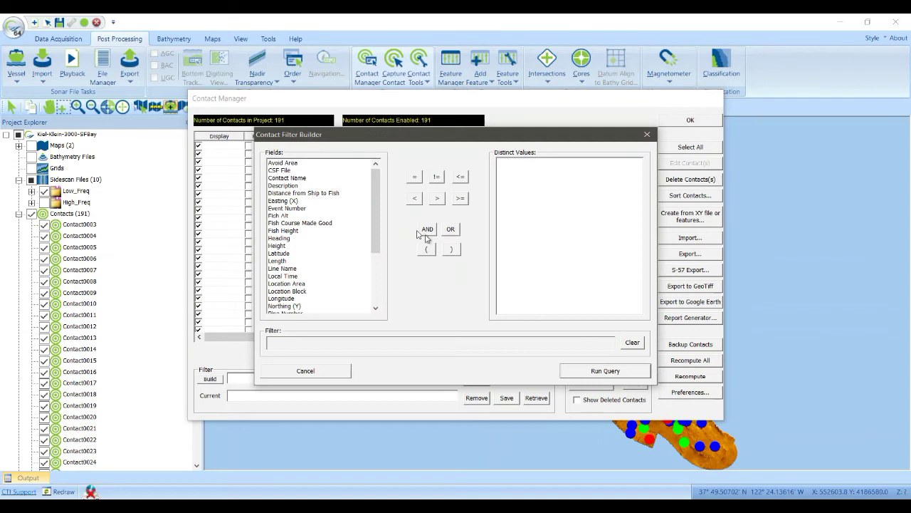
left_click_drag(375, 207, 372, 272)
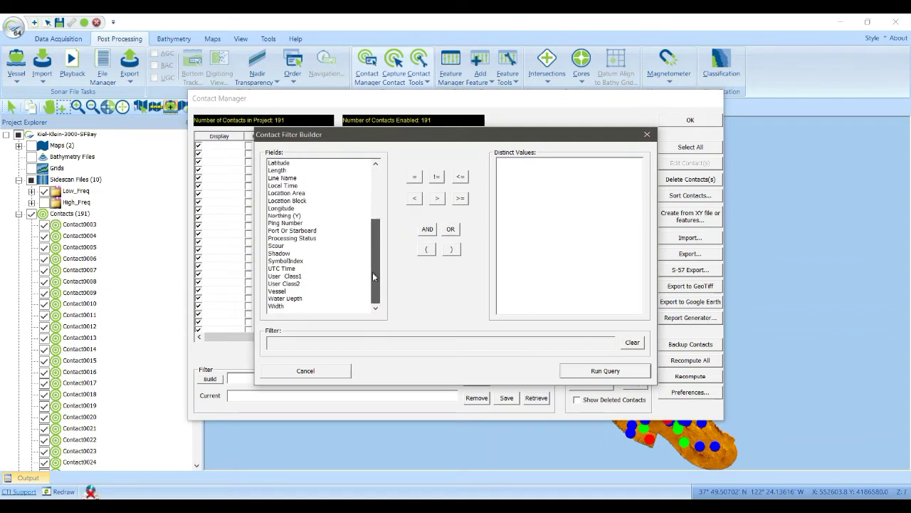
double_click(290, 276)
left_click(416, 178)
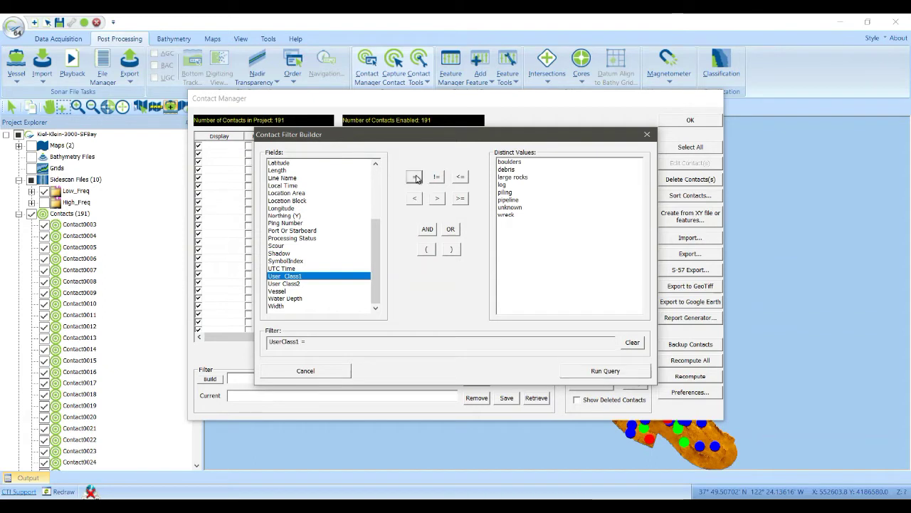
double_click(504, 215)
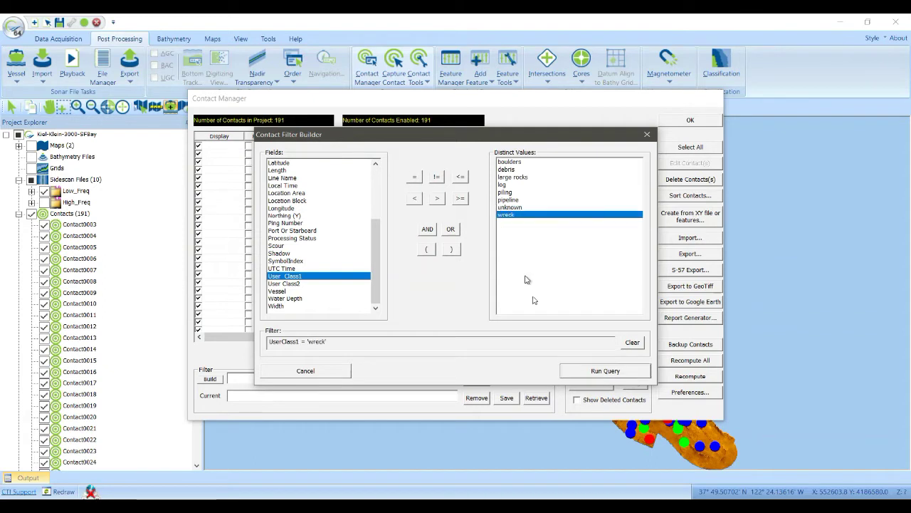
left_click(586, 370)
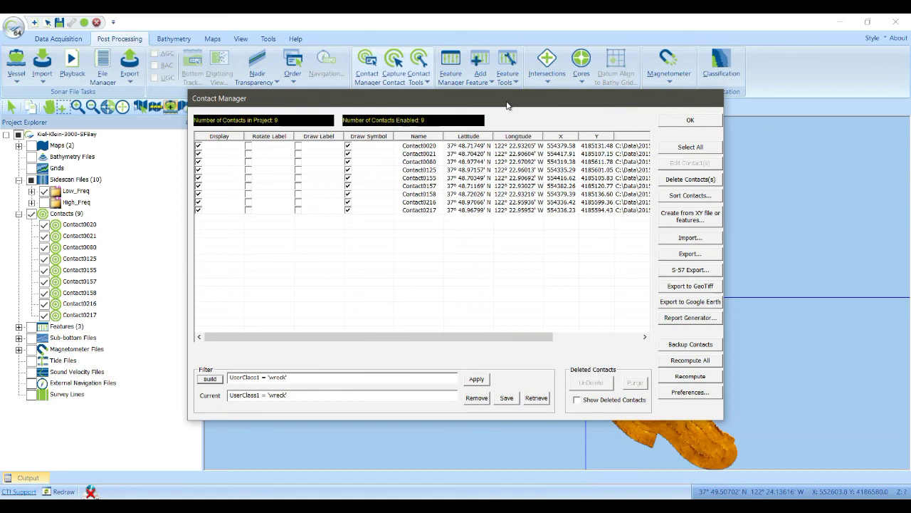
left_click_drag(506, 103, 393, 83)
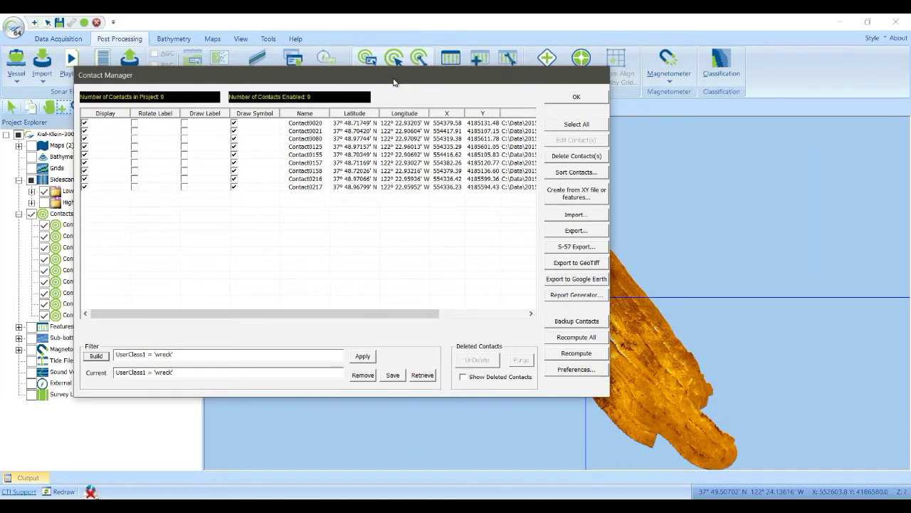
In the Report Generator, choose the PowerPoint English format and finish to generate the report.
left_click(575, 295)
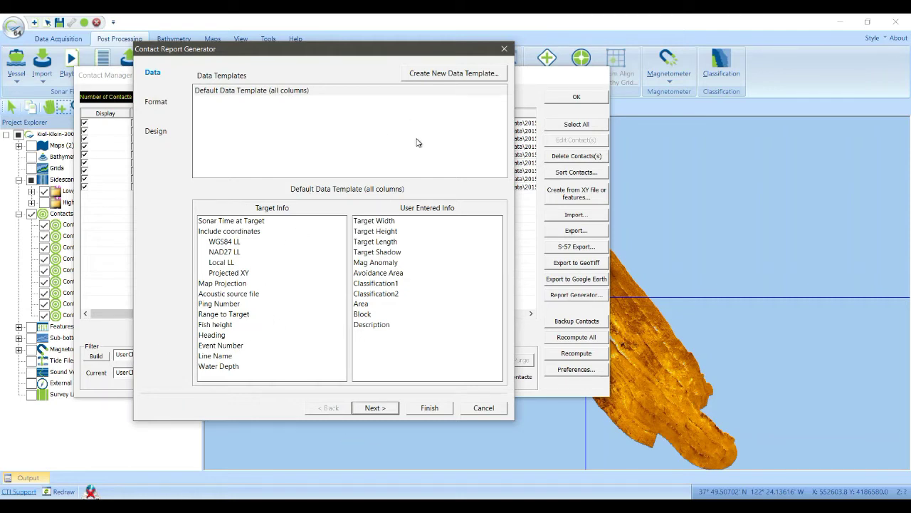
left_click(156, 104)
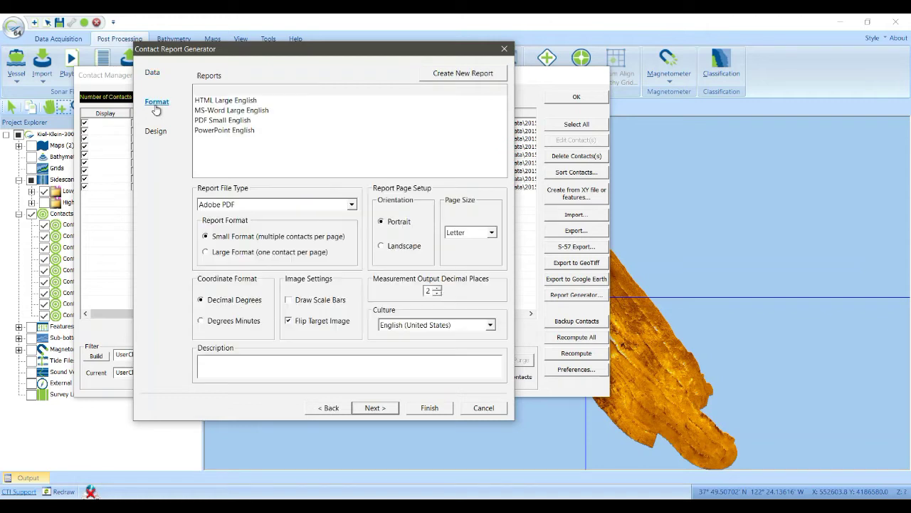
left_click(235, 130)
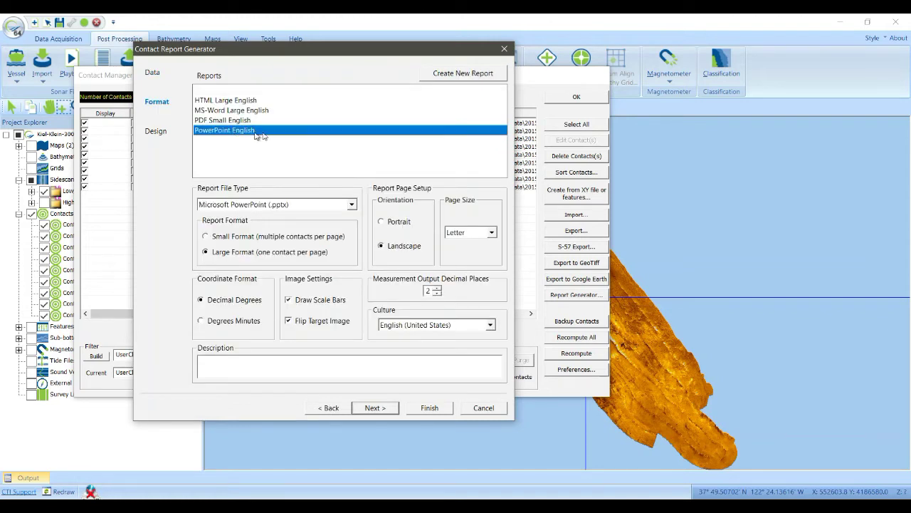
left_click(156, 132)
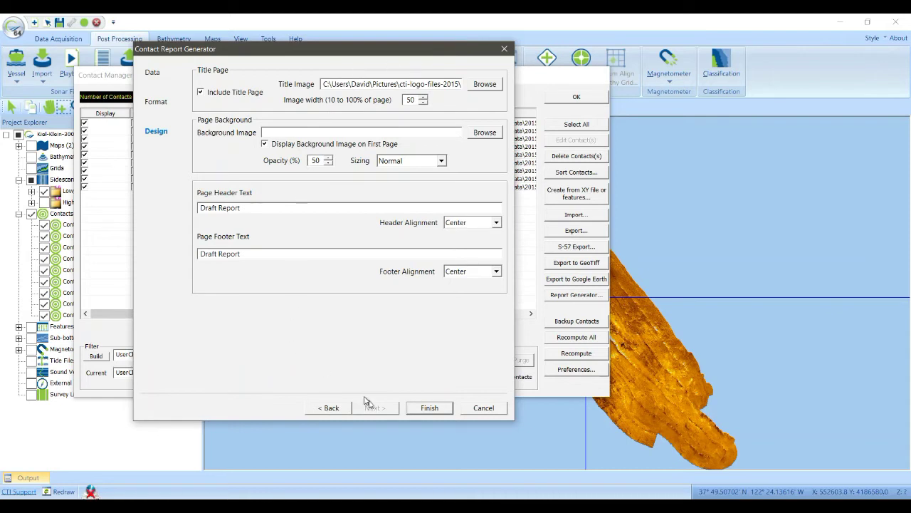
left_click(430, 408)
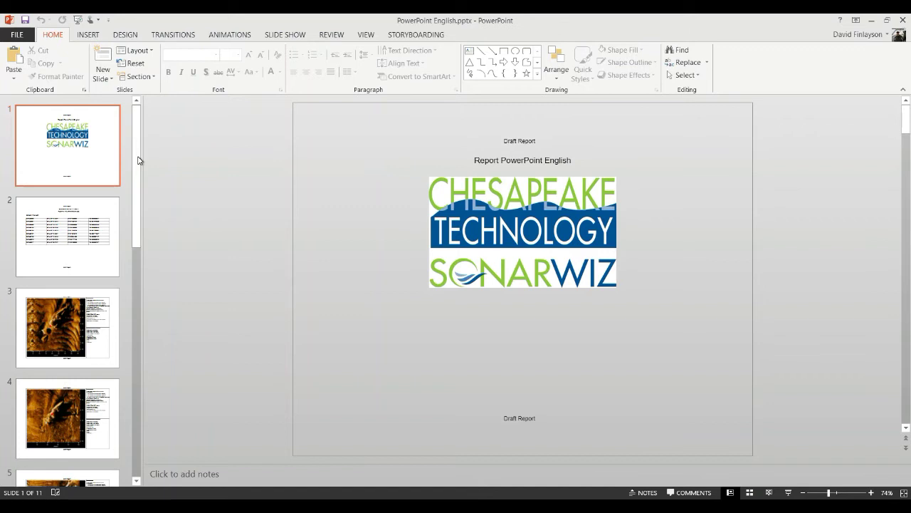
left_click_drag(138, 159, 153, 193)
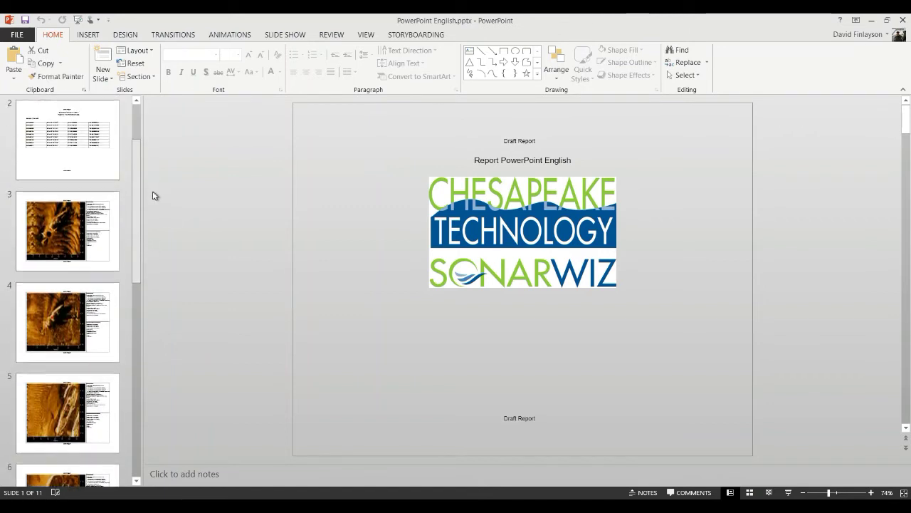
left_click(63, 226)
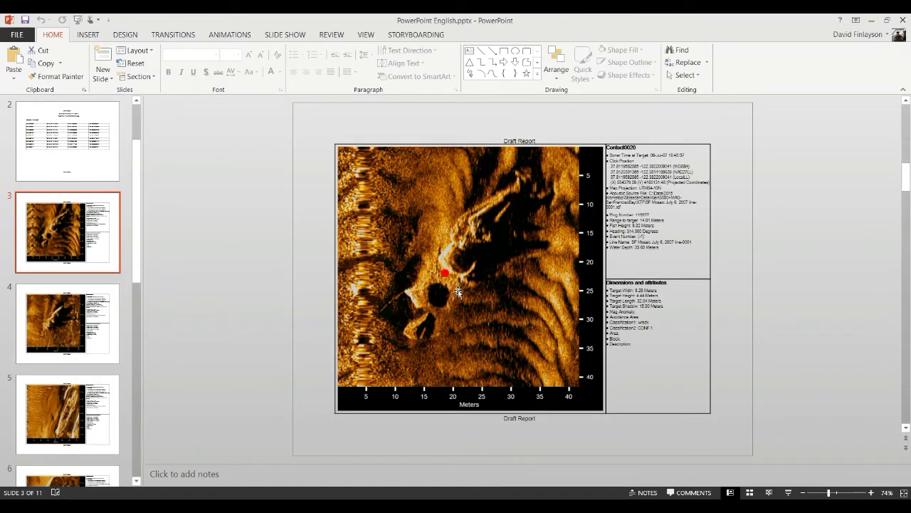
left_click(68, 328)
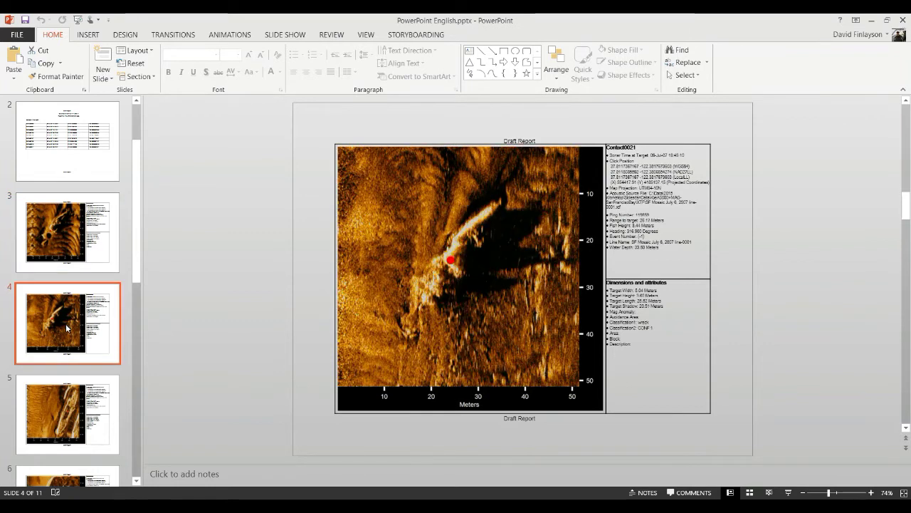
left_click(57, 416)
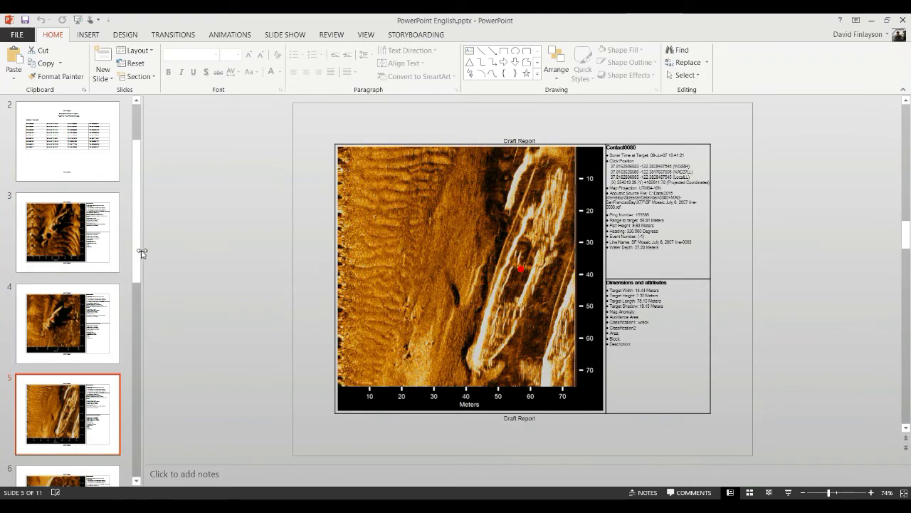
left_click_drag(140, 256, 136, 348)
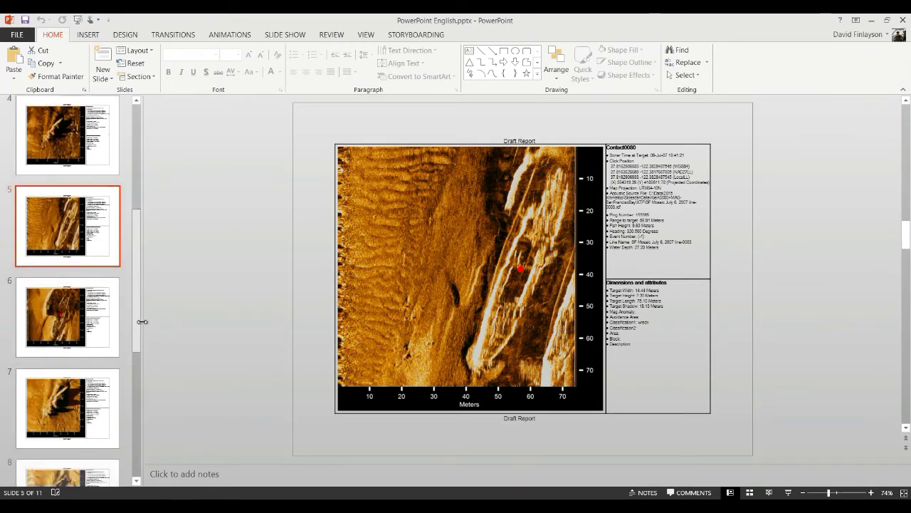
left_click(43, 336)
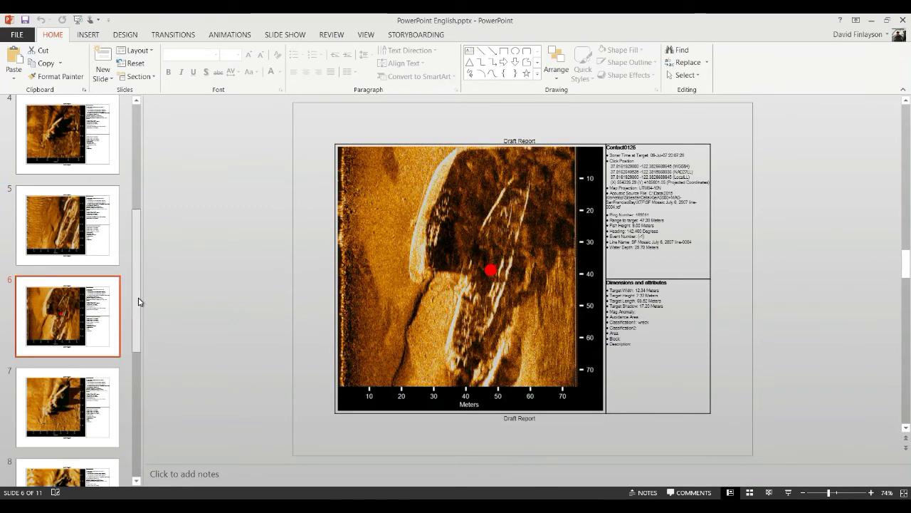
left_click_drag(138, 301, 143, 171)
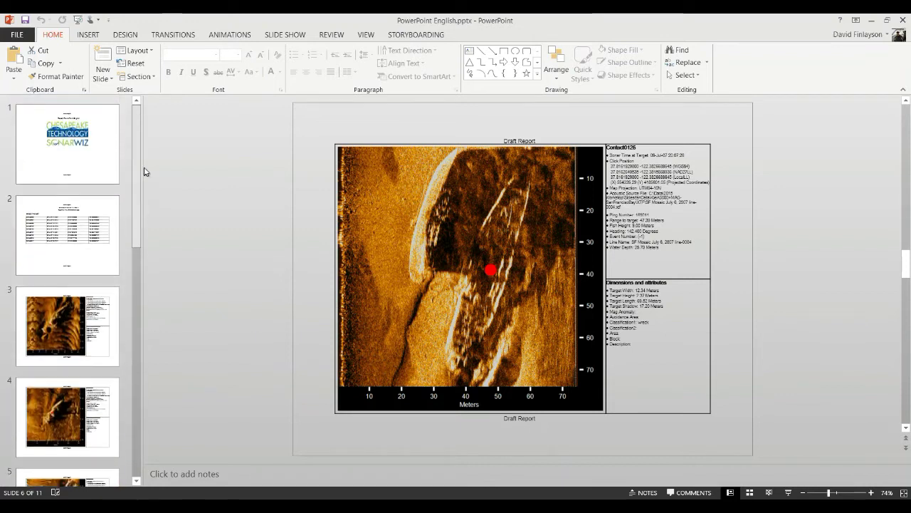
left_click(99, 180)
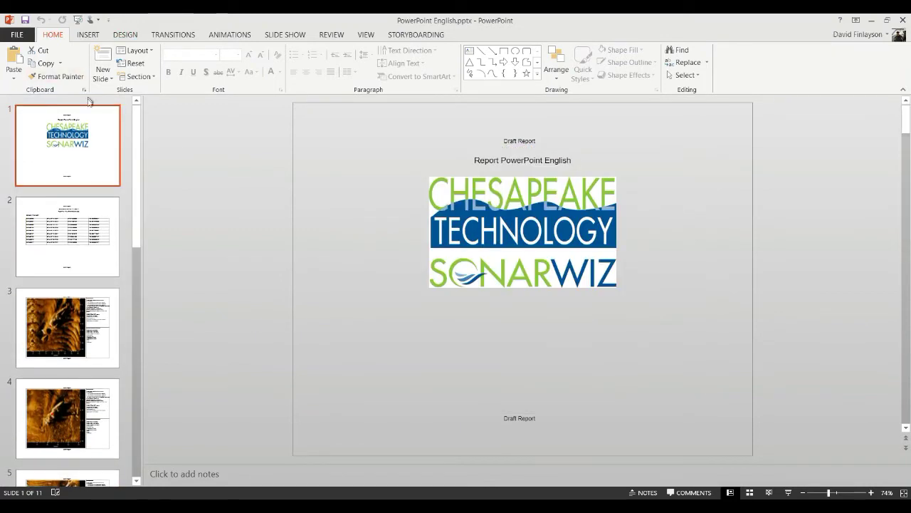
Set the slide background transparency to 0% and try the green Facet theme.
left_click(122, 36)
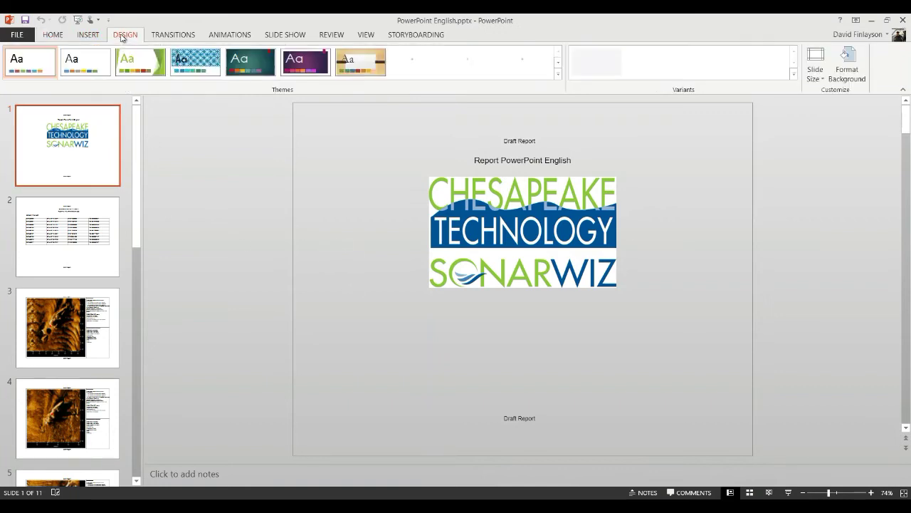
left_click(847, 61)
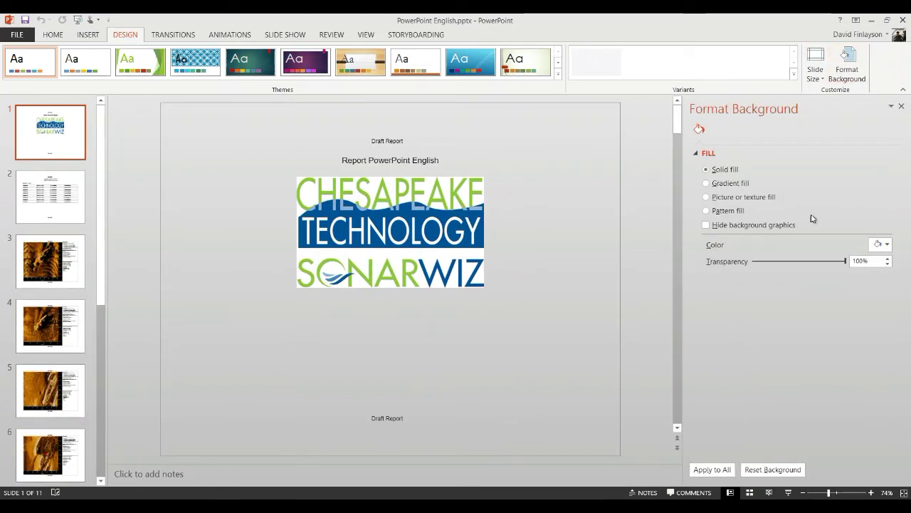
left_click_drag(847, 263, 752, 264)
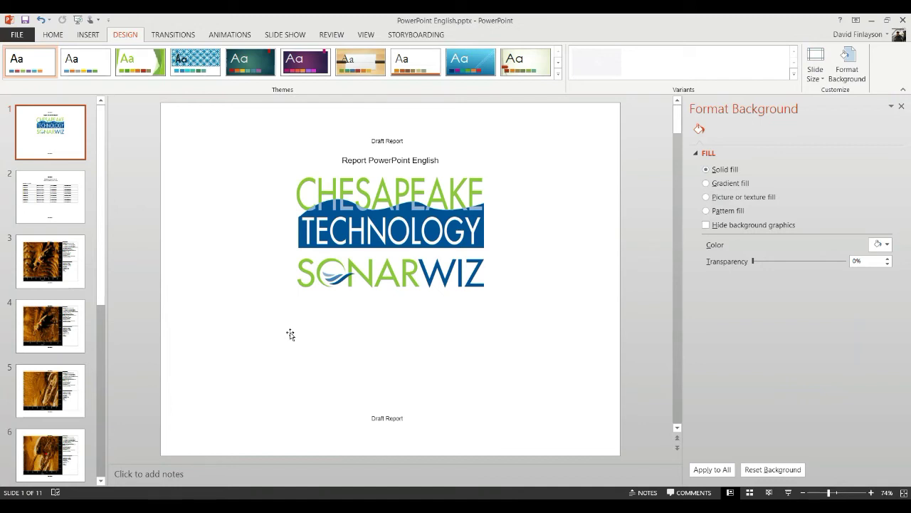
left_click(134, 68)
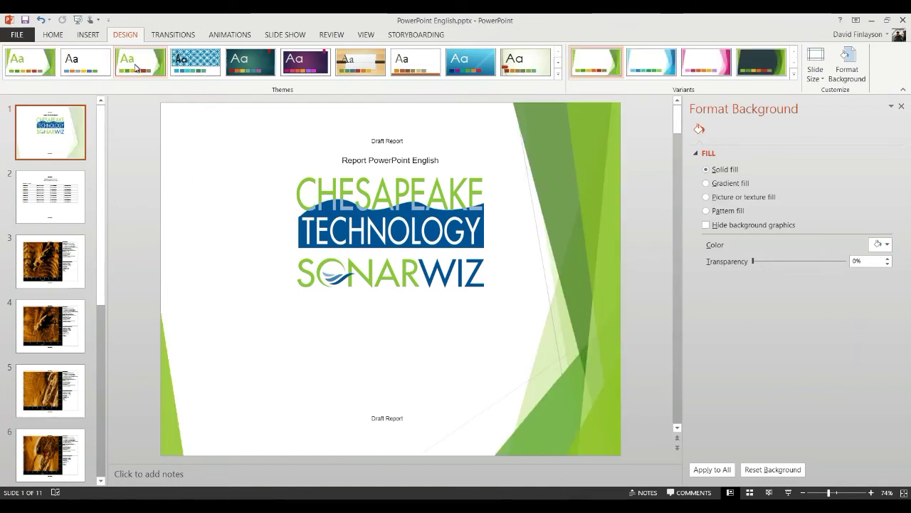
left_click(710, 470)
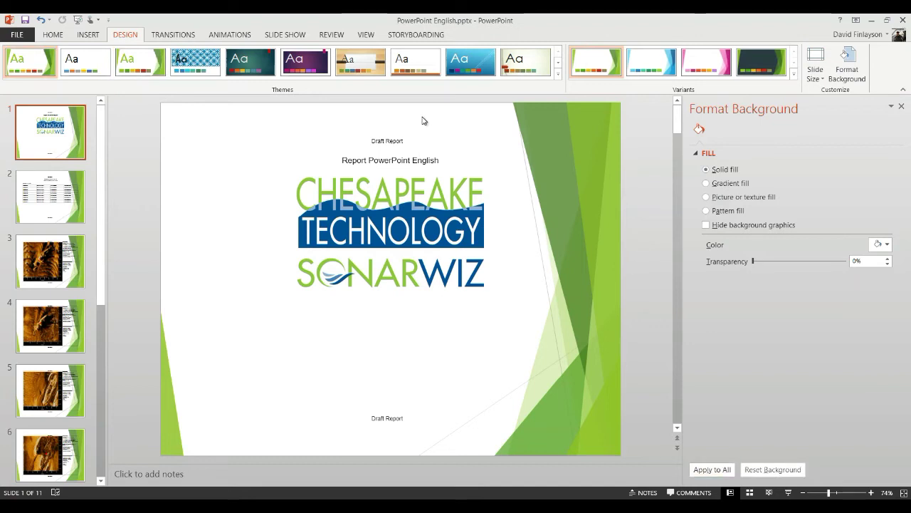
Switch to the white theme's grey gradient background and apply it to all slides.
left_click(560, 65)
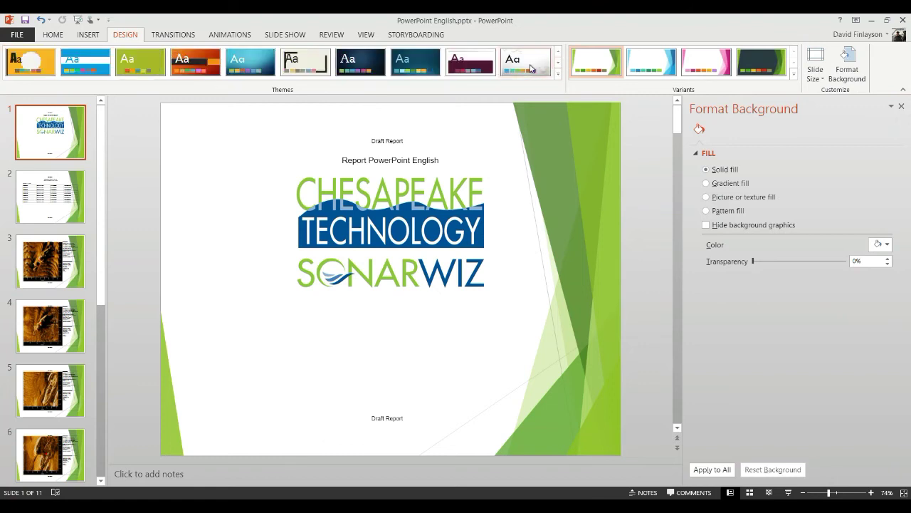
left_click(531, 69)
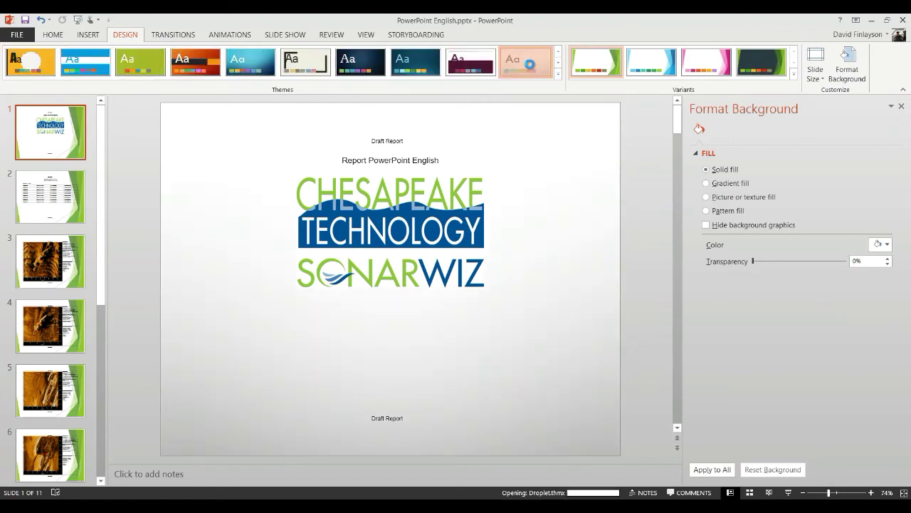
left_click(712, 470)
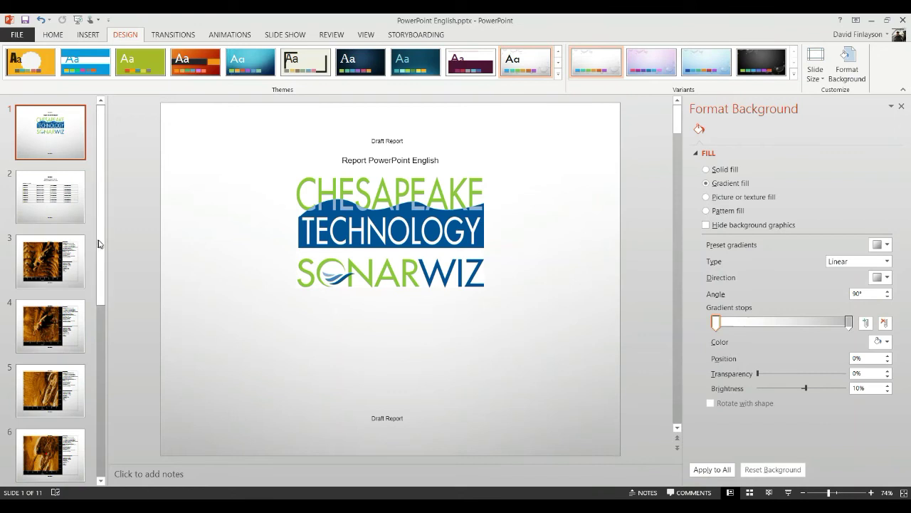
Review slides 3, 4 and the contacts table slide with the new background, ending on the title slide.
left_click(72, 265)
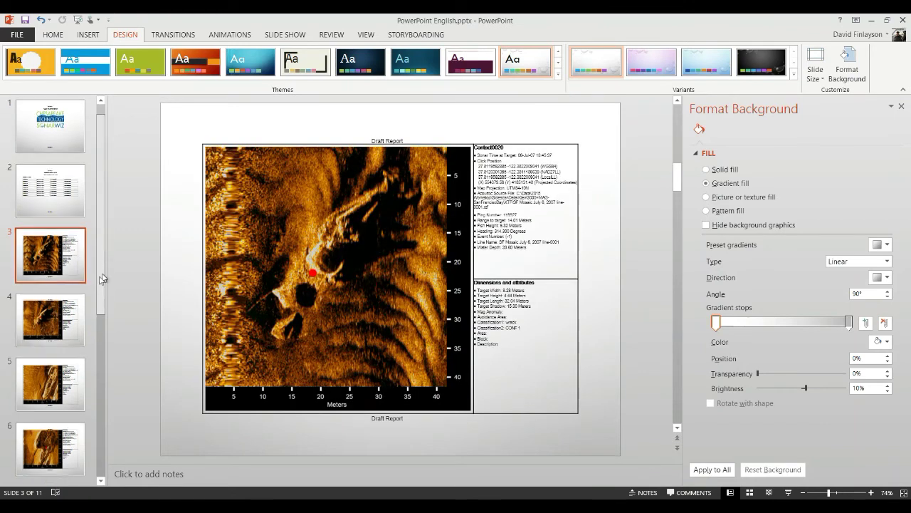
scroll(103, 260, "down", 3)
left_click(27, 228)
left_click_drag(102, 189, 111, 121)
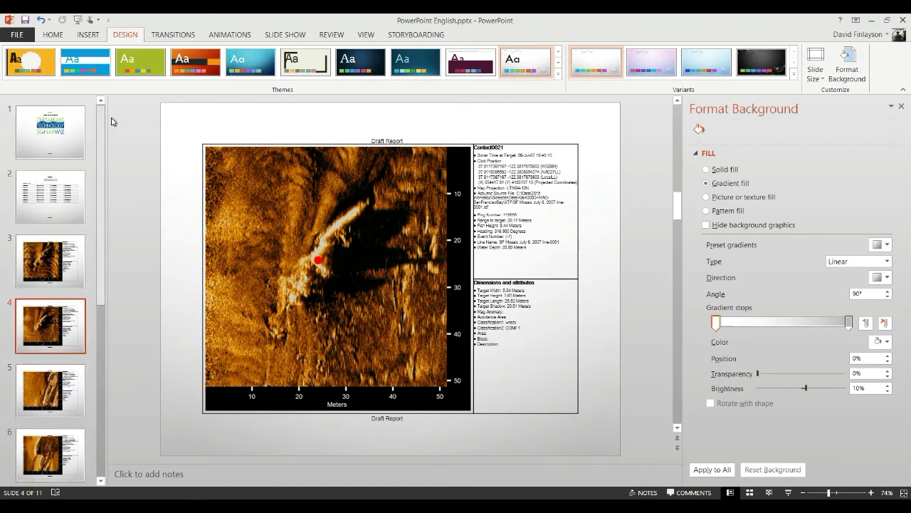
left_click(58, 156)
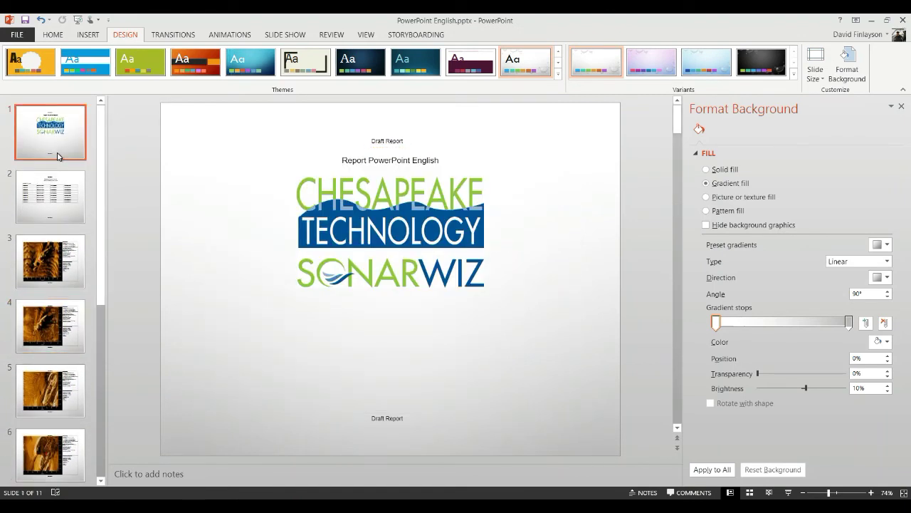
left_click(65, 215)
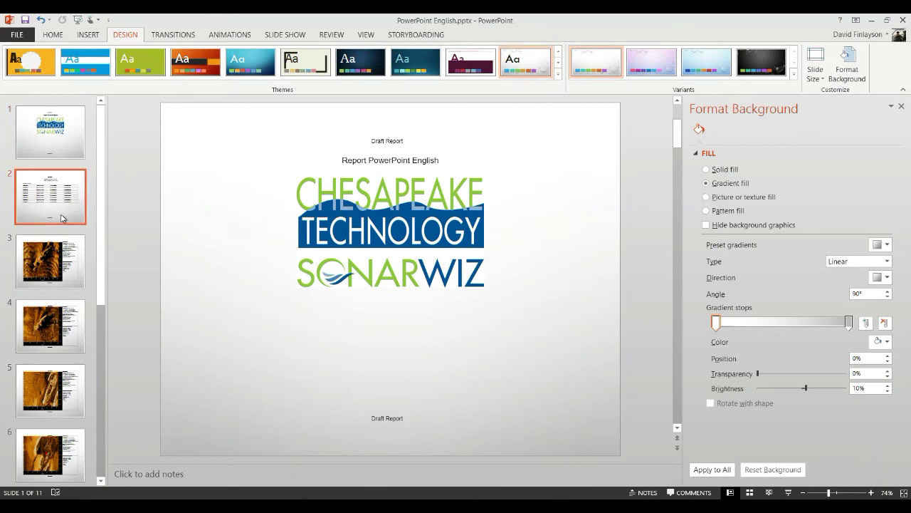
left_click(62, 130)
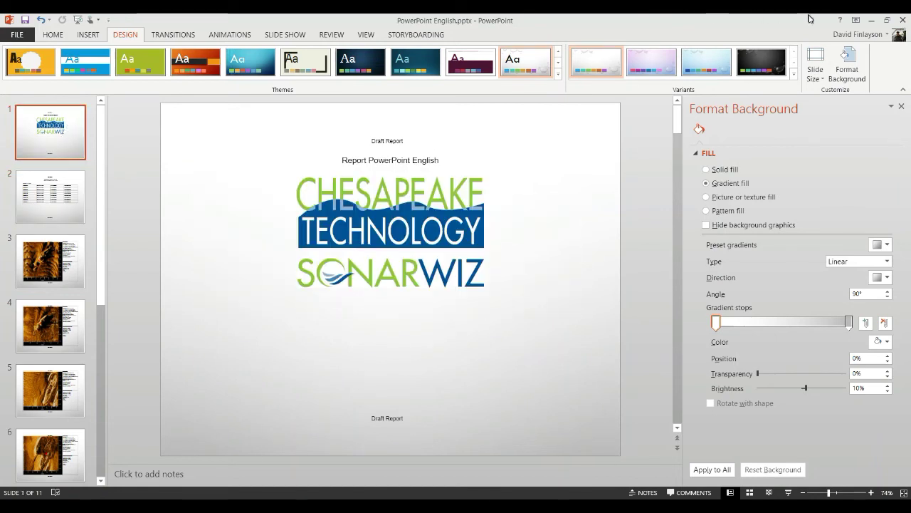
Minimize PowerPoint and scroll the wreck-filtered Contact Manager table right to the File, P/S and Class 1 columns.
left_click(871, 21)
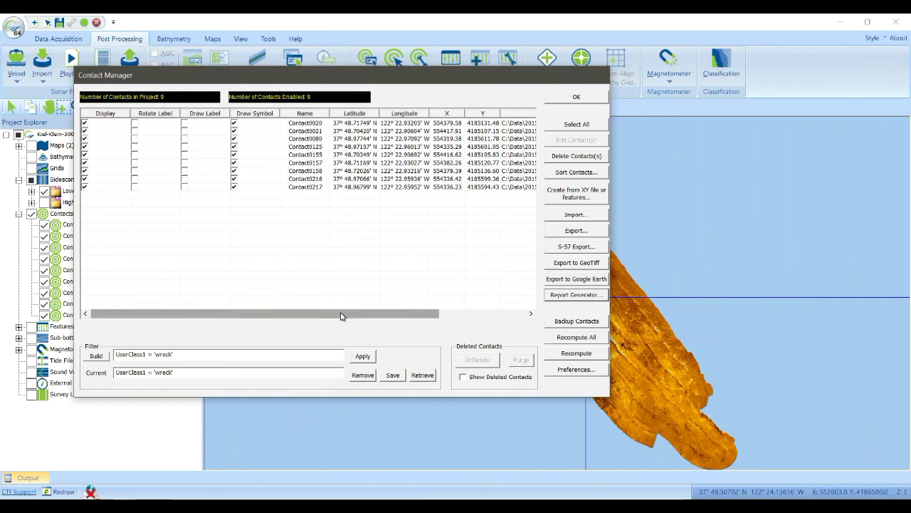
mouse_move(342, 314)
left_mouse_down()
mouse_move(468, 317)
mouse_move(256, 318)
left_mouse_up()
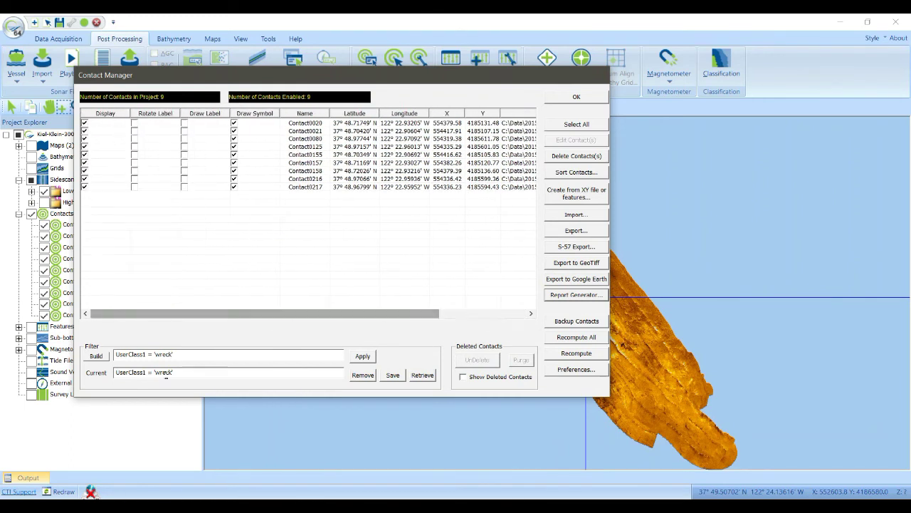